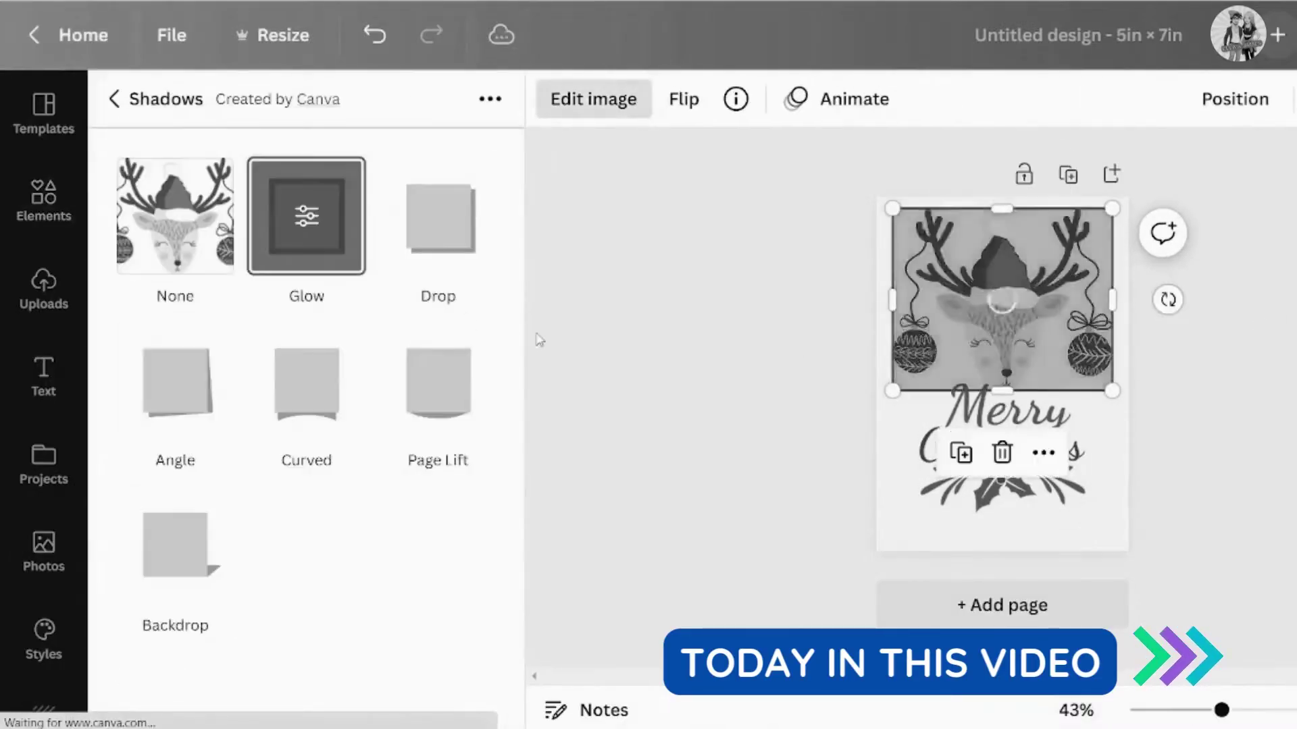
# Step: Reduce the deer's glow shadow to size 1 and transparency 19
pyautogui.moveTo(153, 206); pyautogui.dragTo(125, 206)
pyautogui.moveTo(306, 284); pyautogui.dragTo(189, 284)
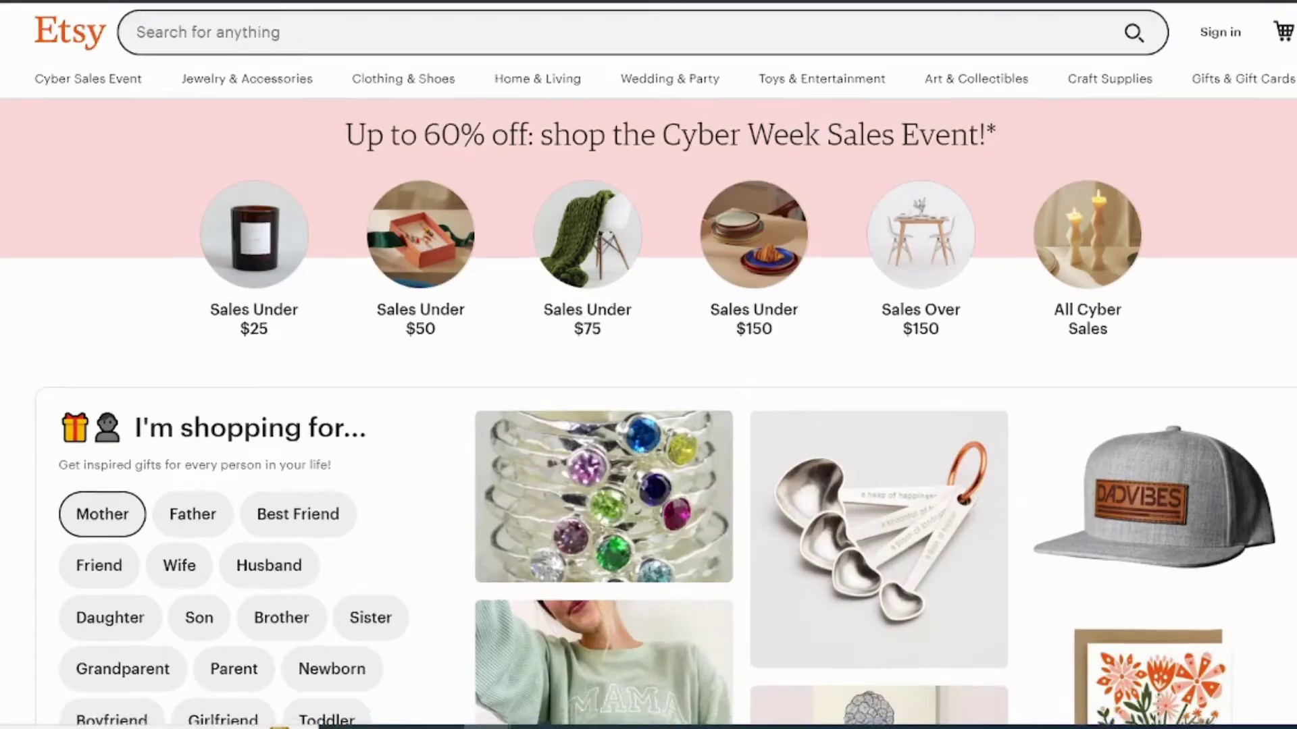
pyautogui.scroll(-4, 649, 365)
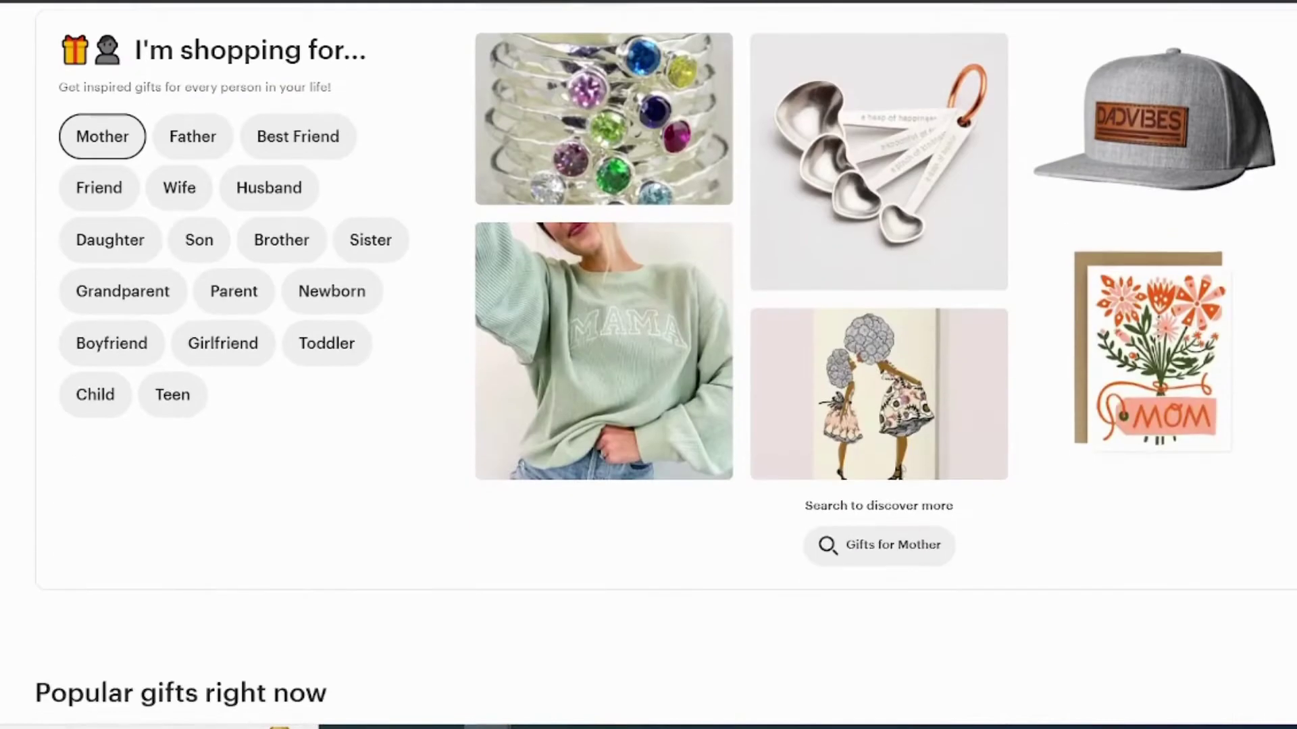
pyautogui.scroll(-2, 649, 365)
pyautogui.scroll(-1, 649, 364)
pyautogui.scroll(-3, 648, 364)
pyautogui.scroll(-1, 648, 366)
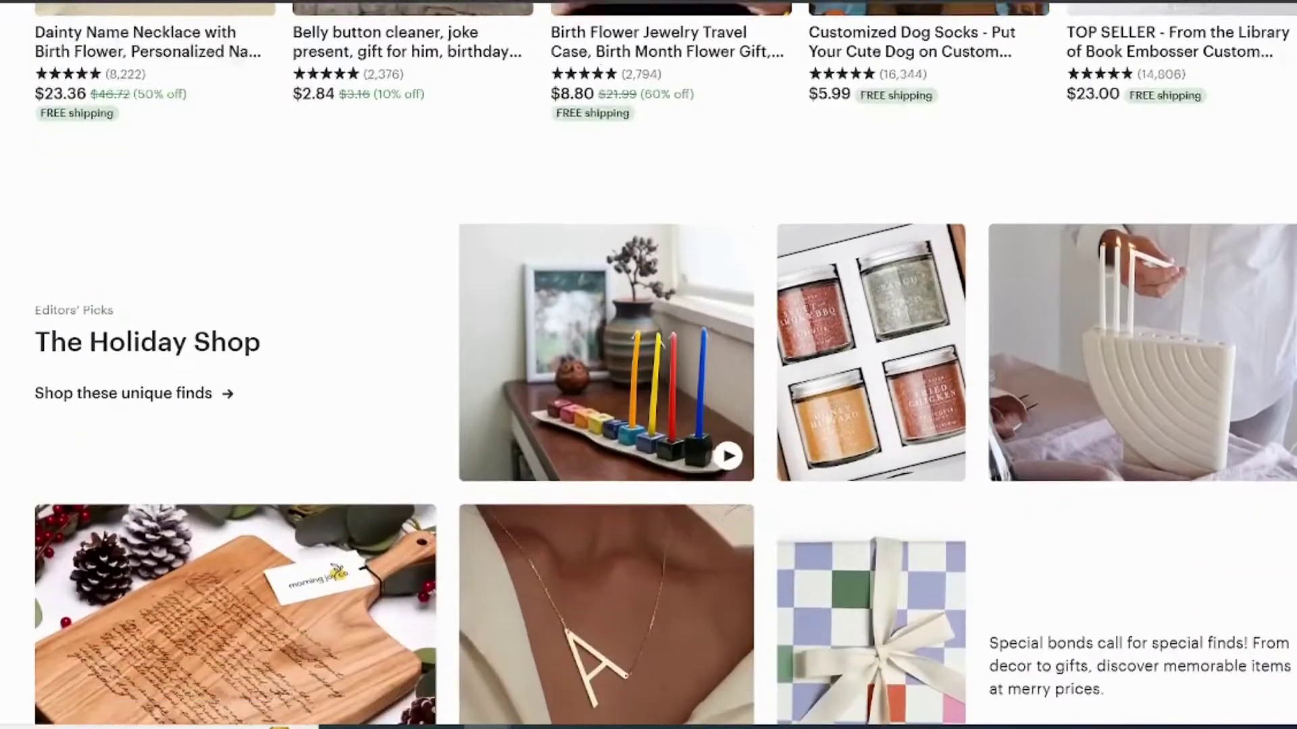
pyautogui.scroll(-1, 649, 364)
pyautogui.scroll(-3, 649, 364)
pyautogui.scroll(-1, 649, 364)
pyautogui.scroll(-2, 649, 365)
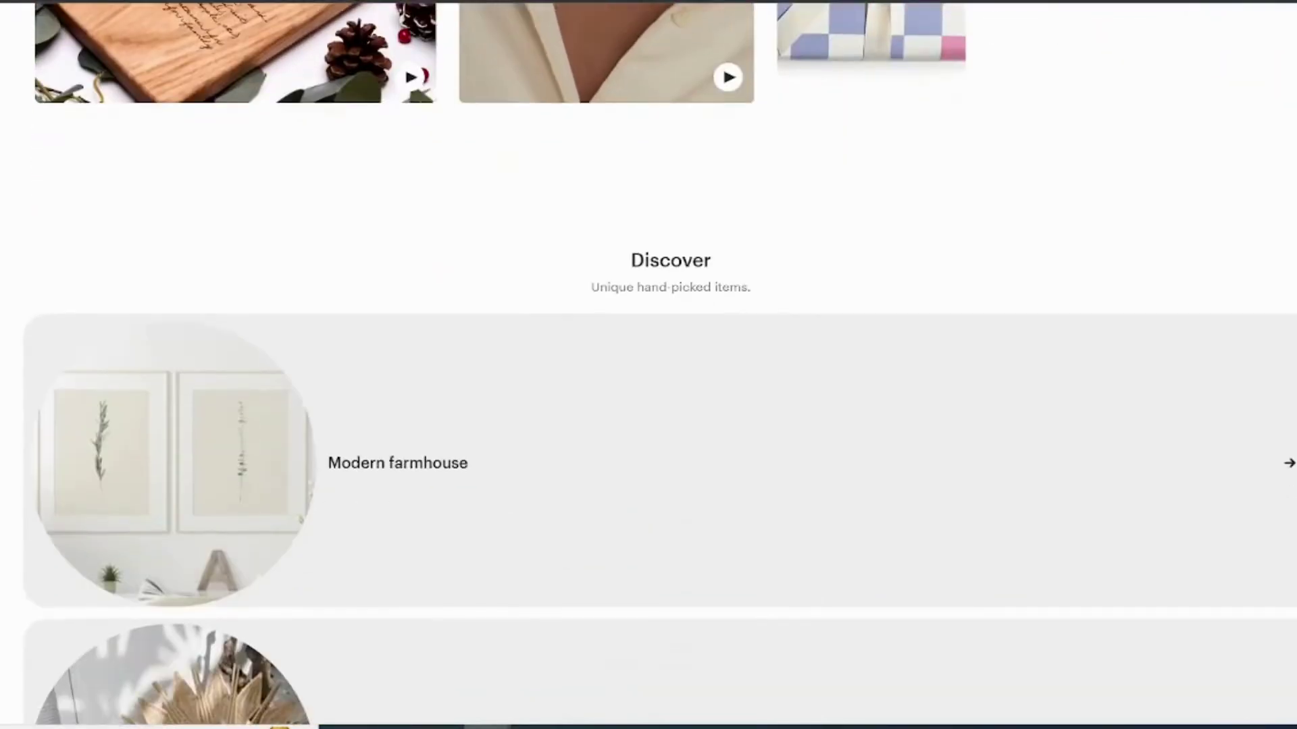
pyautogui.scroll(-5, 648, 365)
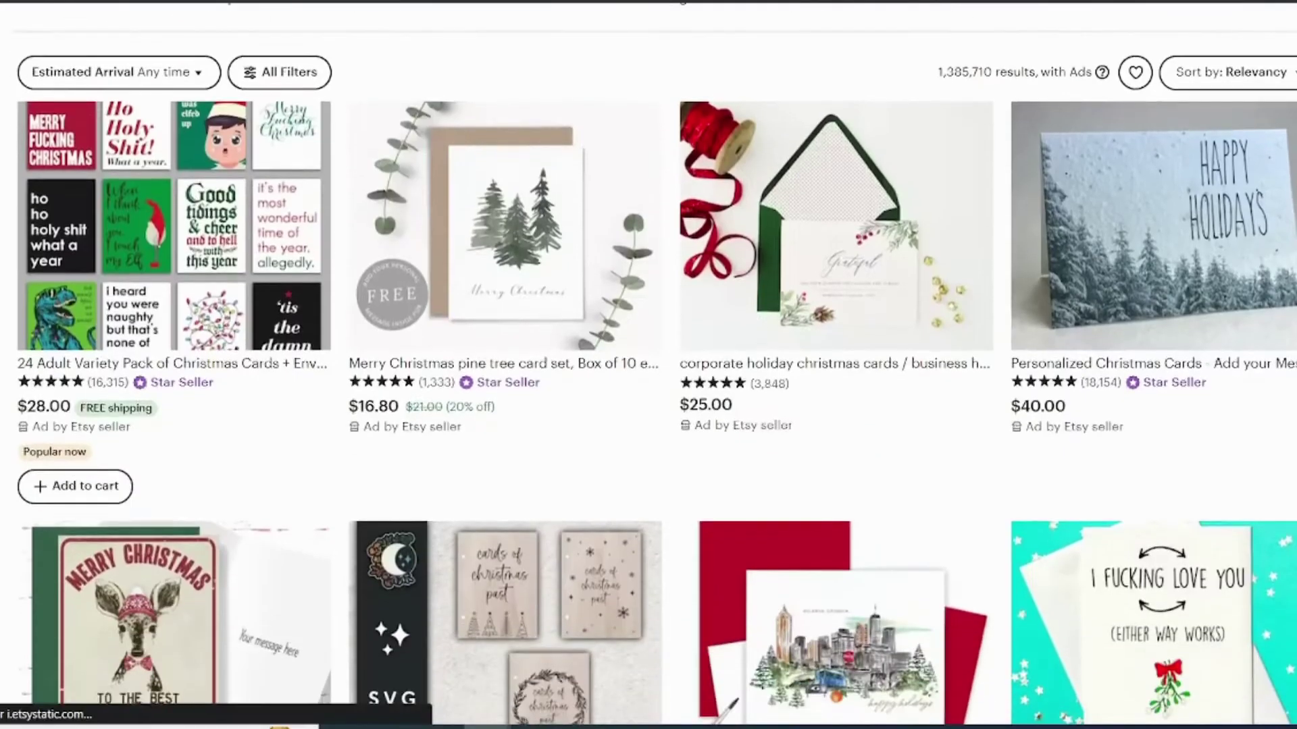
pyautogui.scroll(-1, 172, 223)
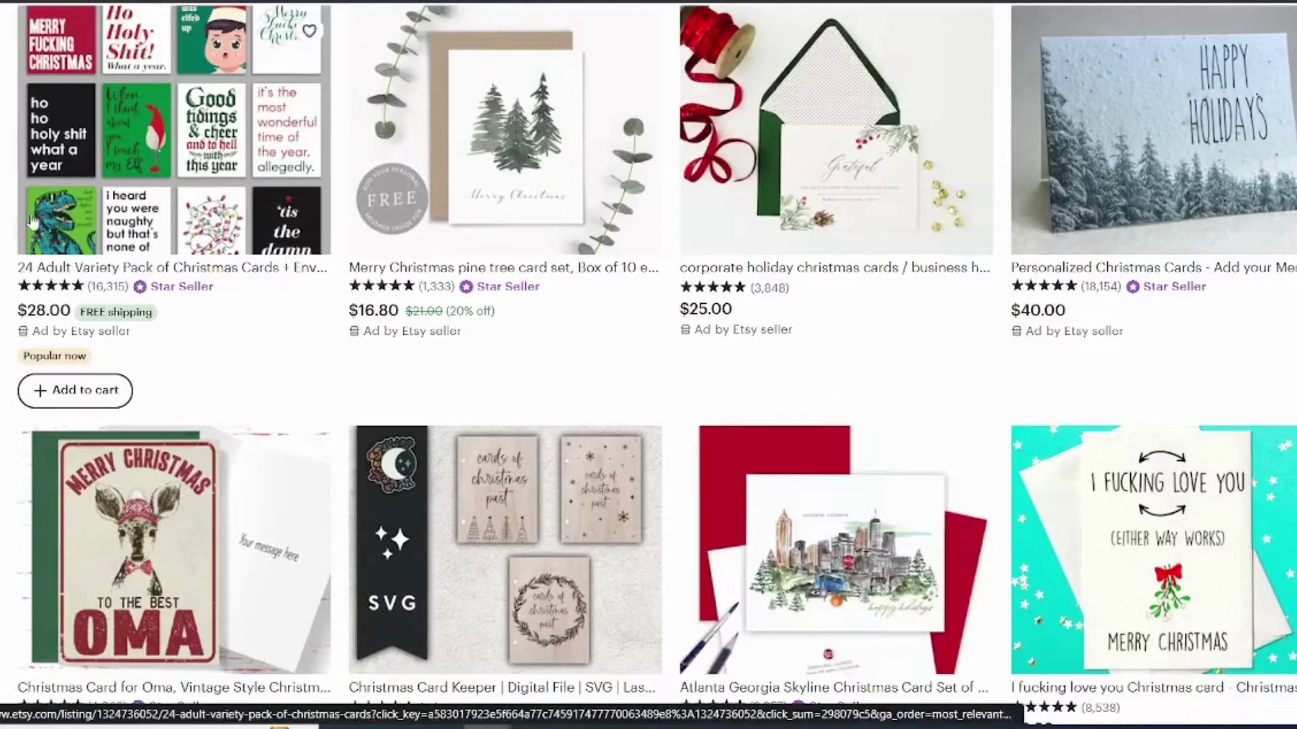
pyautogui.scroll(-3, 1112, 192)
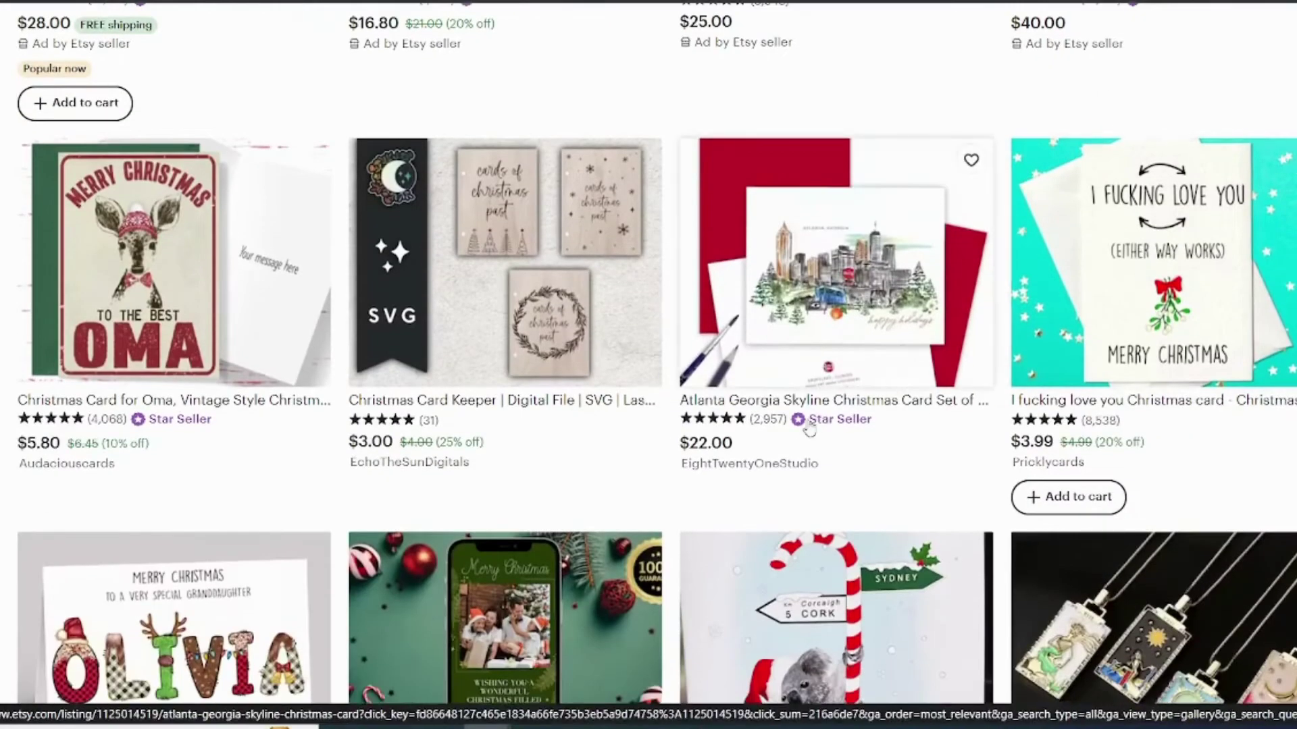
pyautogui.scroll(-3, 1008, 415)
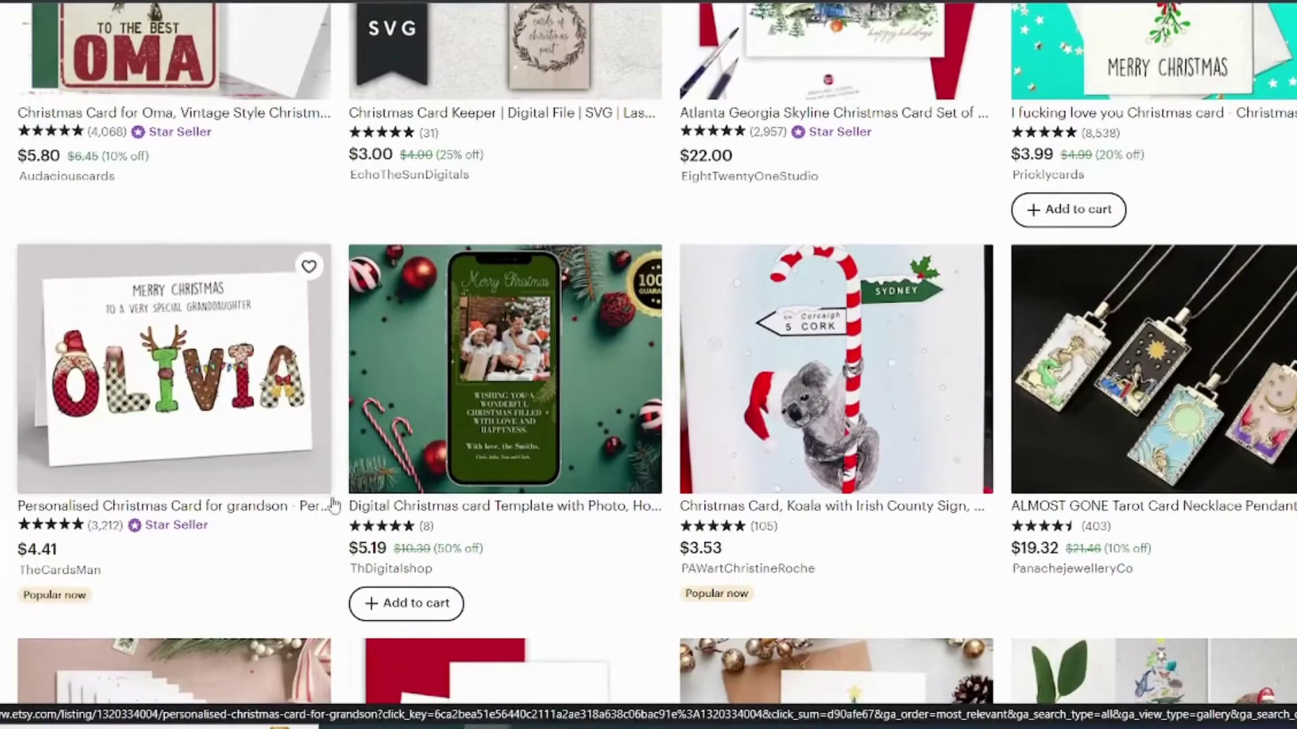
pyautogui.scroll(-2, 1286, 304)
pyautogui.scroll(-3, 1287, 304)
pyautogui.scroll(-4, 1287, 304)
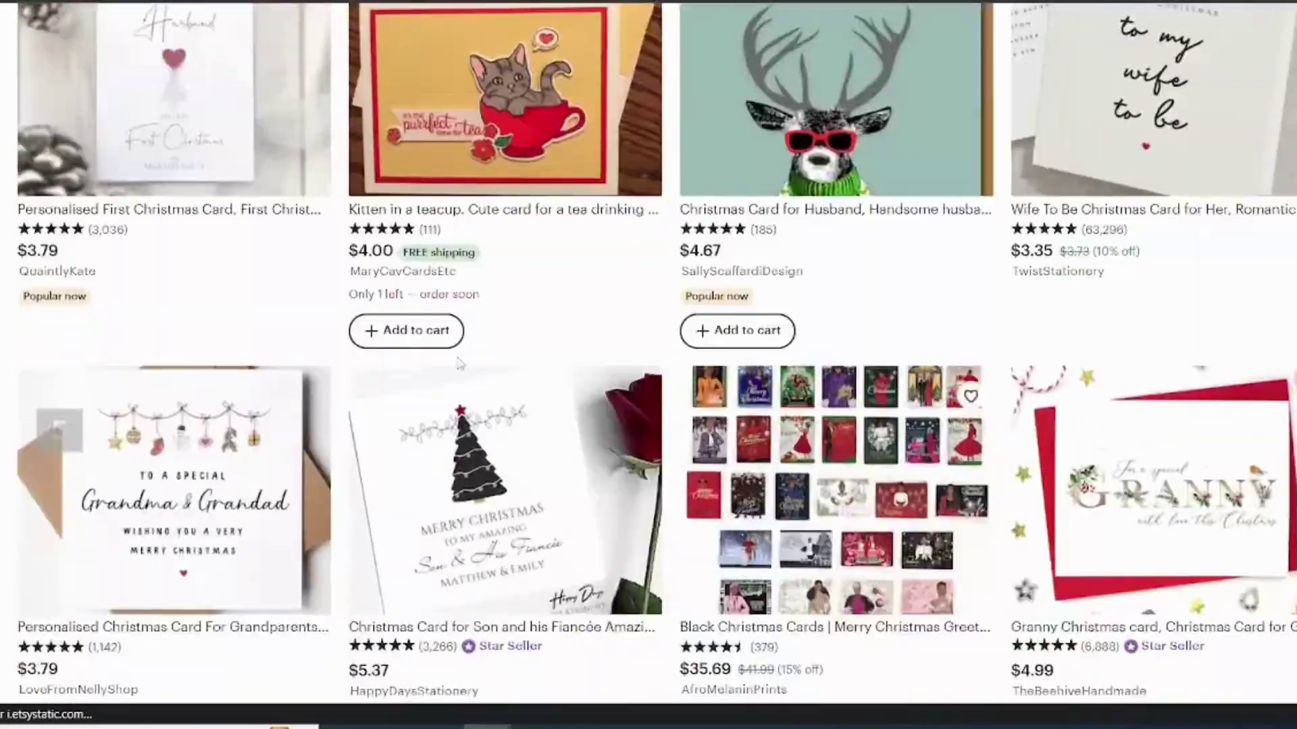
pyautogui.scroll(-3, 1287, 304)
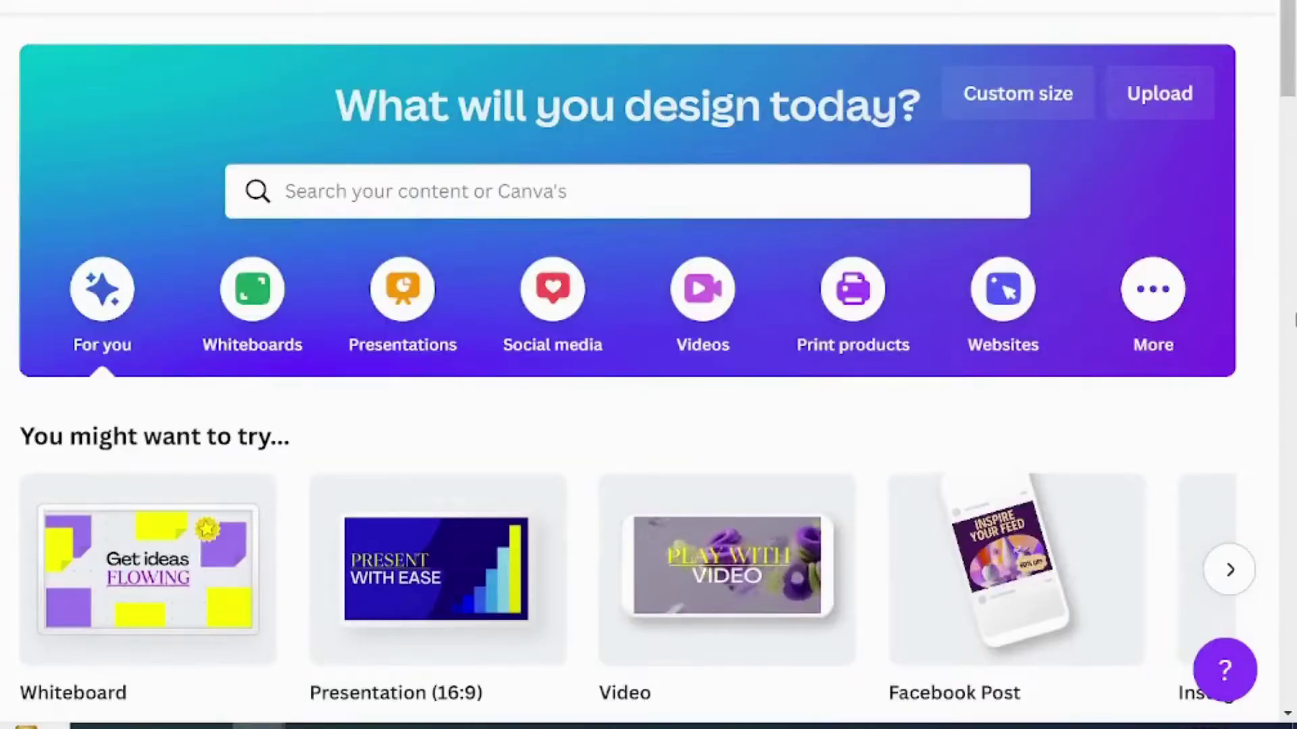
# Step: Create a custom-size design 5 inches wide by 7 inches tall
pyautogui.click(1021, 99)
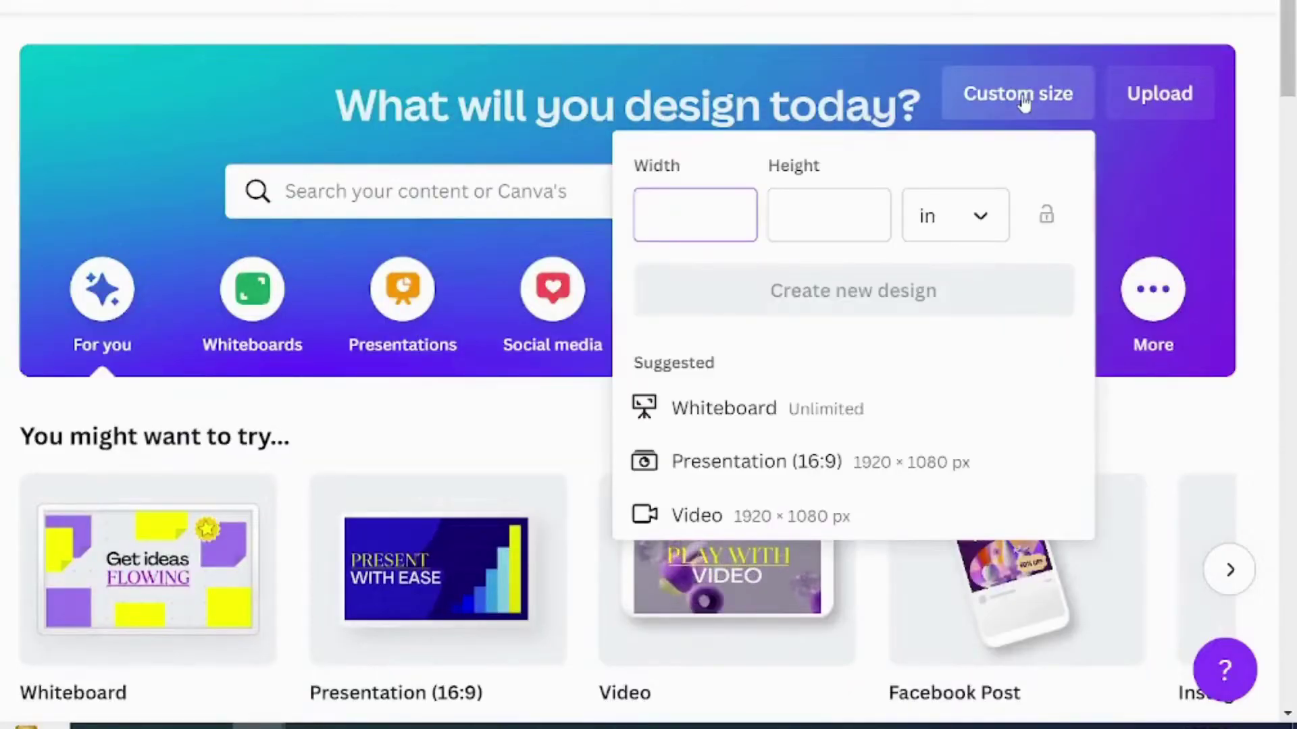
pyautogui.write('5')
pyautogui.click(812, 214)
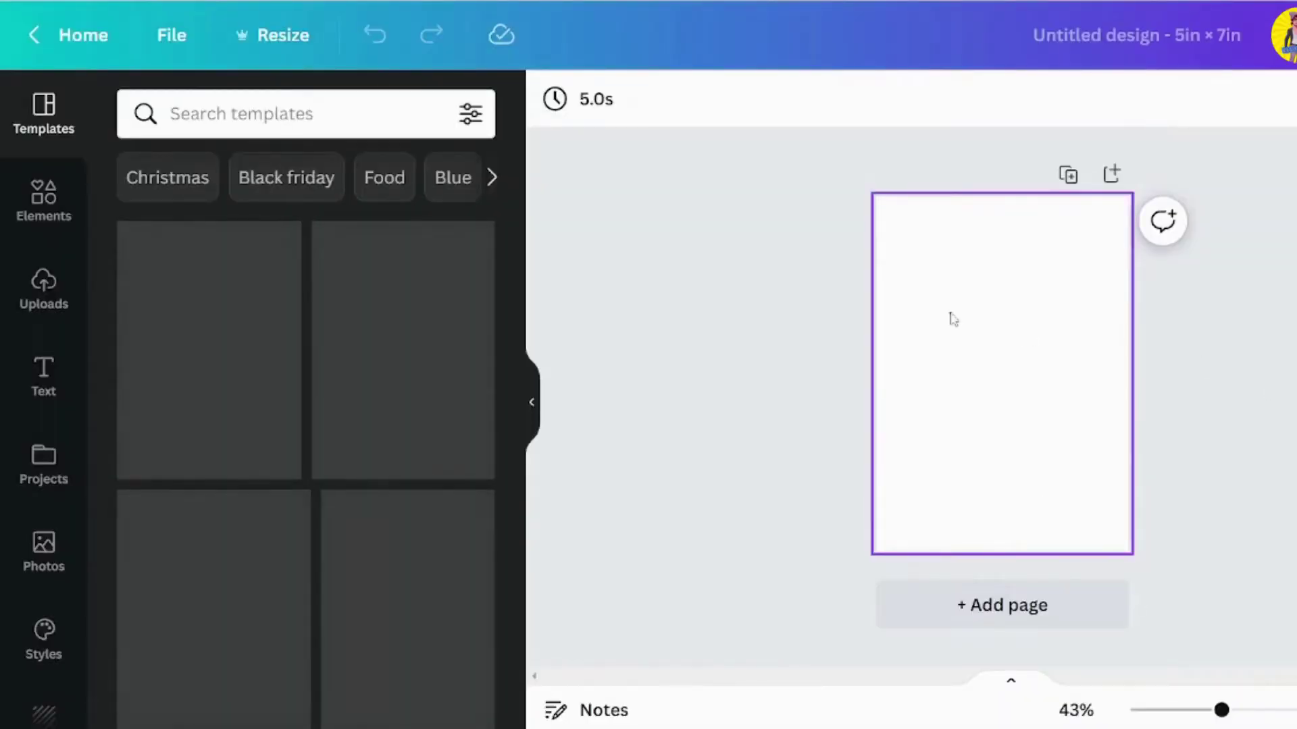
# Step: Pick a green hue and very light shade for the page background colour
pyautogui.click(942, 319)
pyautogui.click(749, 331)
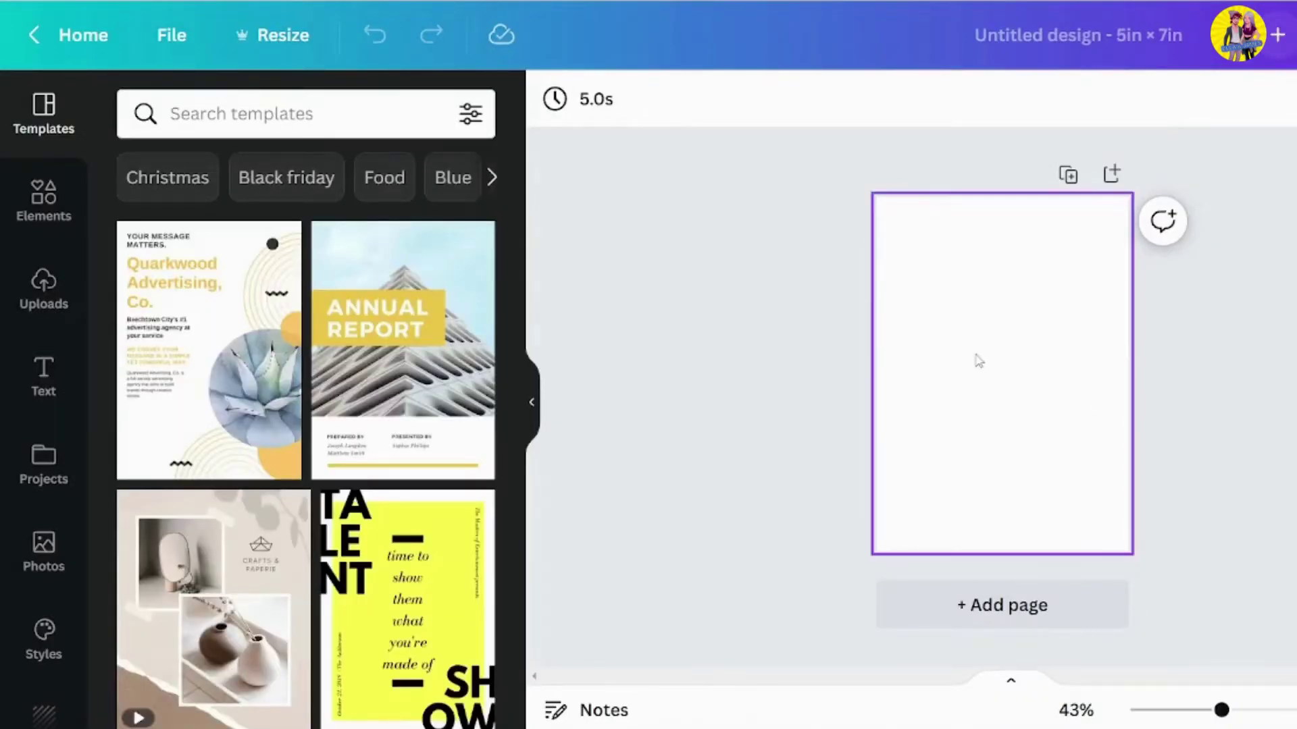
pyautogui.click(1045, 311)
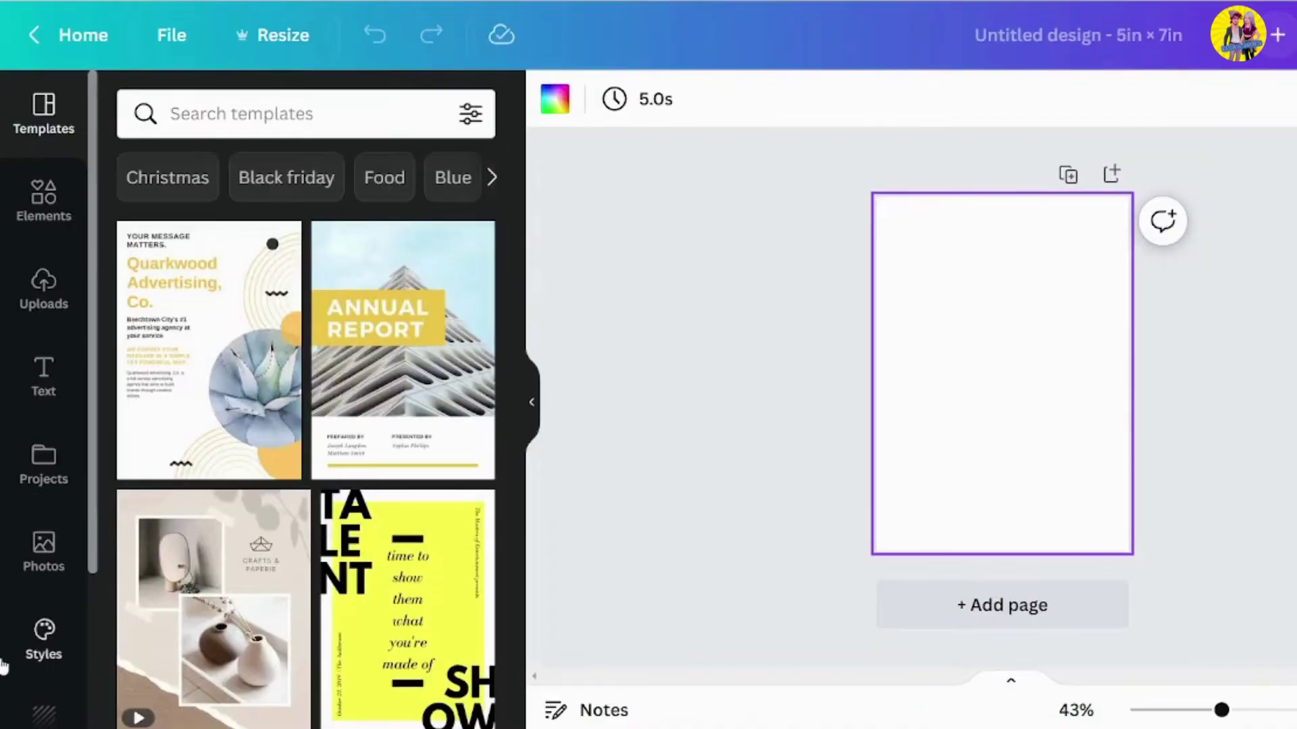
pyautogui.click(44, 713)
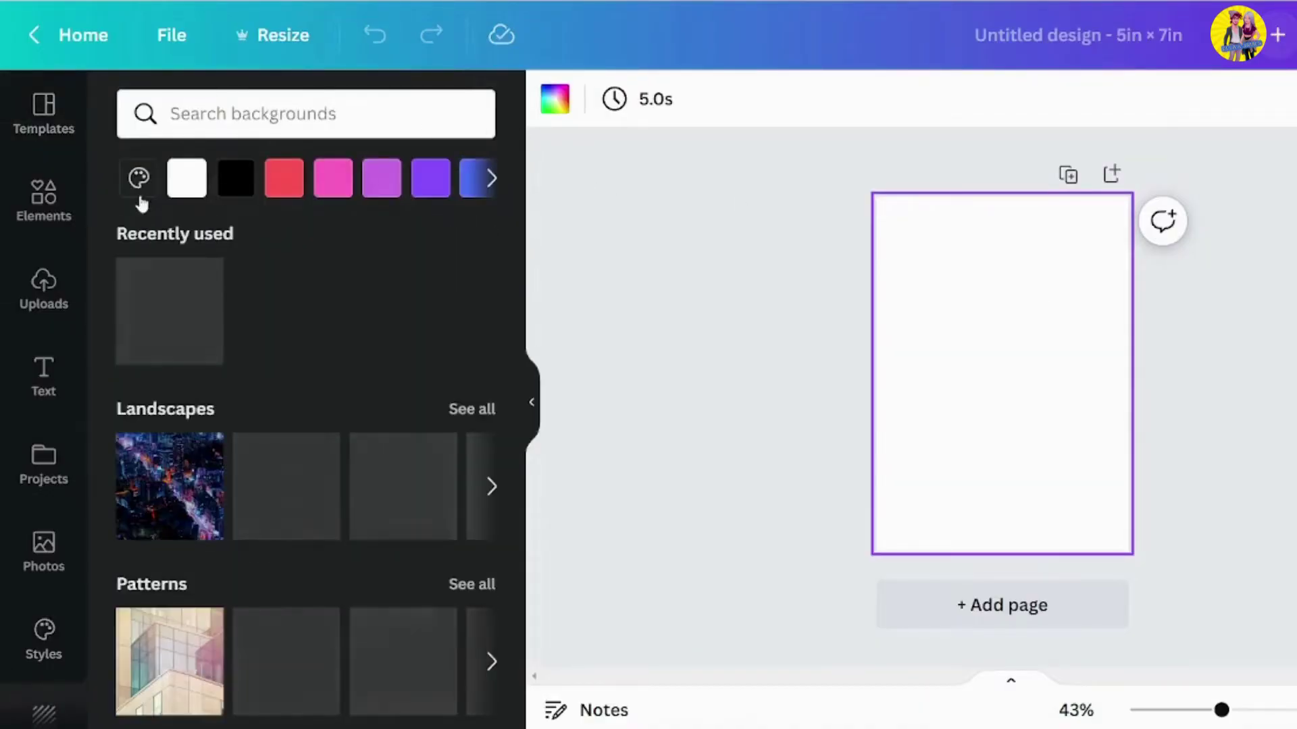
pyautogui.click(139, 179)
pyautogui.click(158, 281)
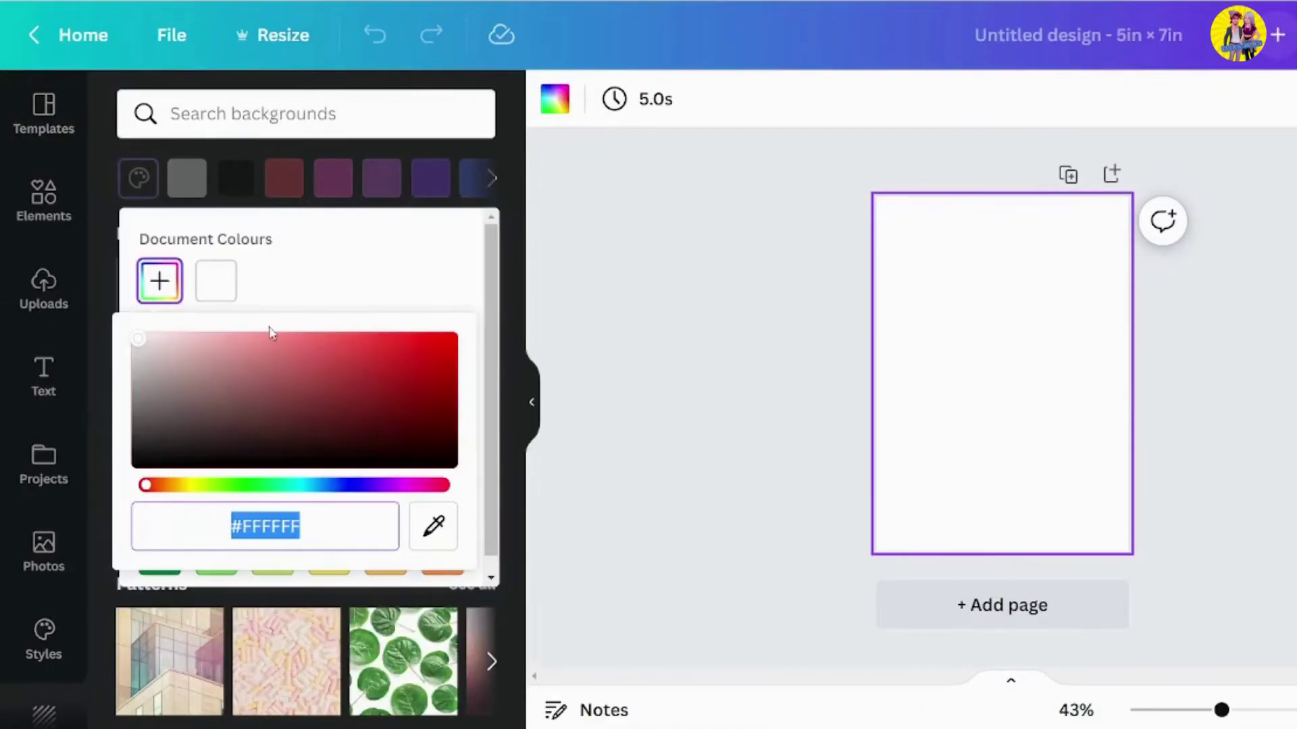
pyautogui.click(284, 484)
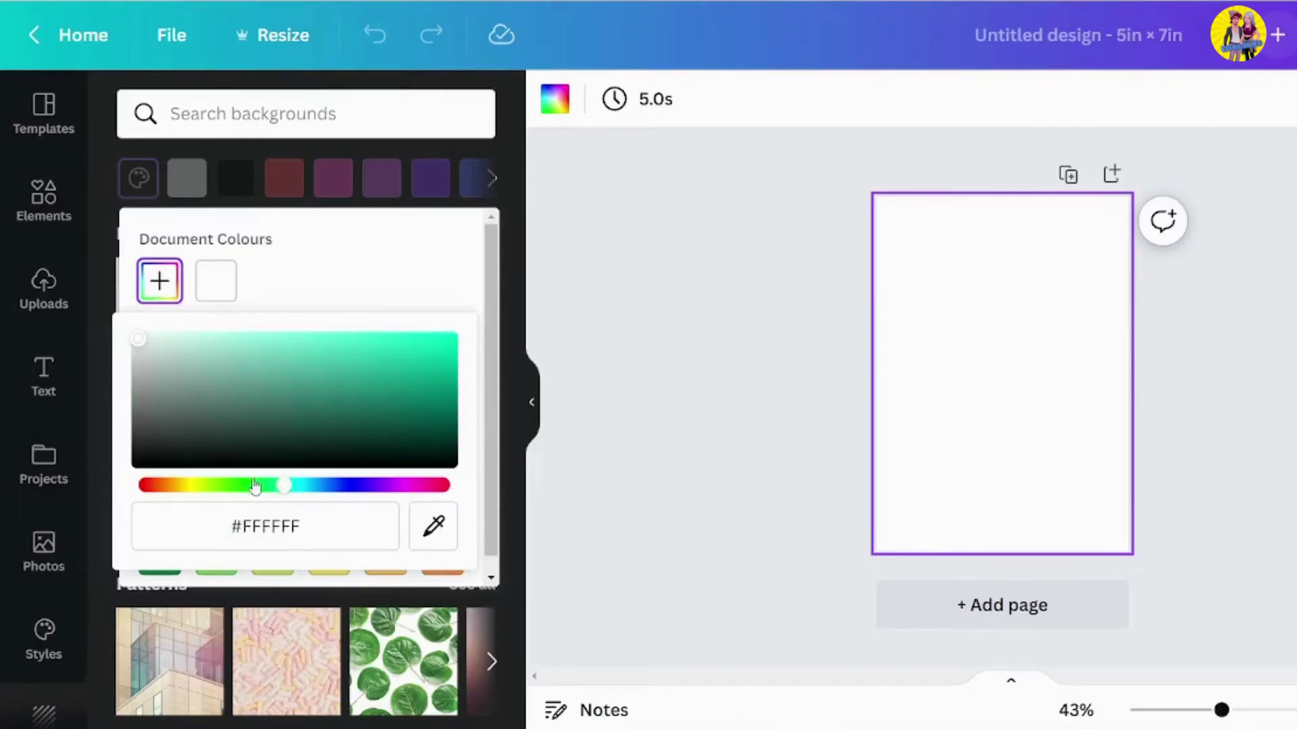
pyautogui.click(165, 338)
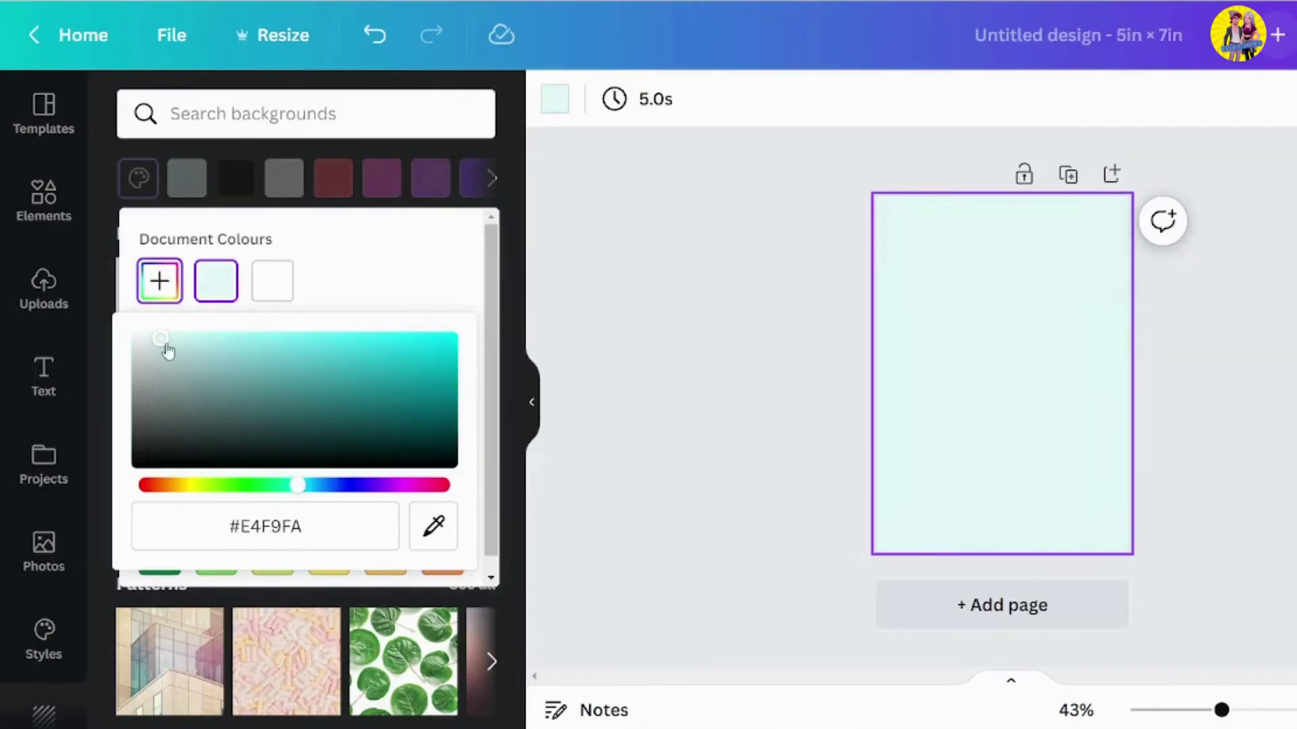
pyautogui.click(767, 286)
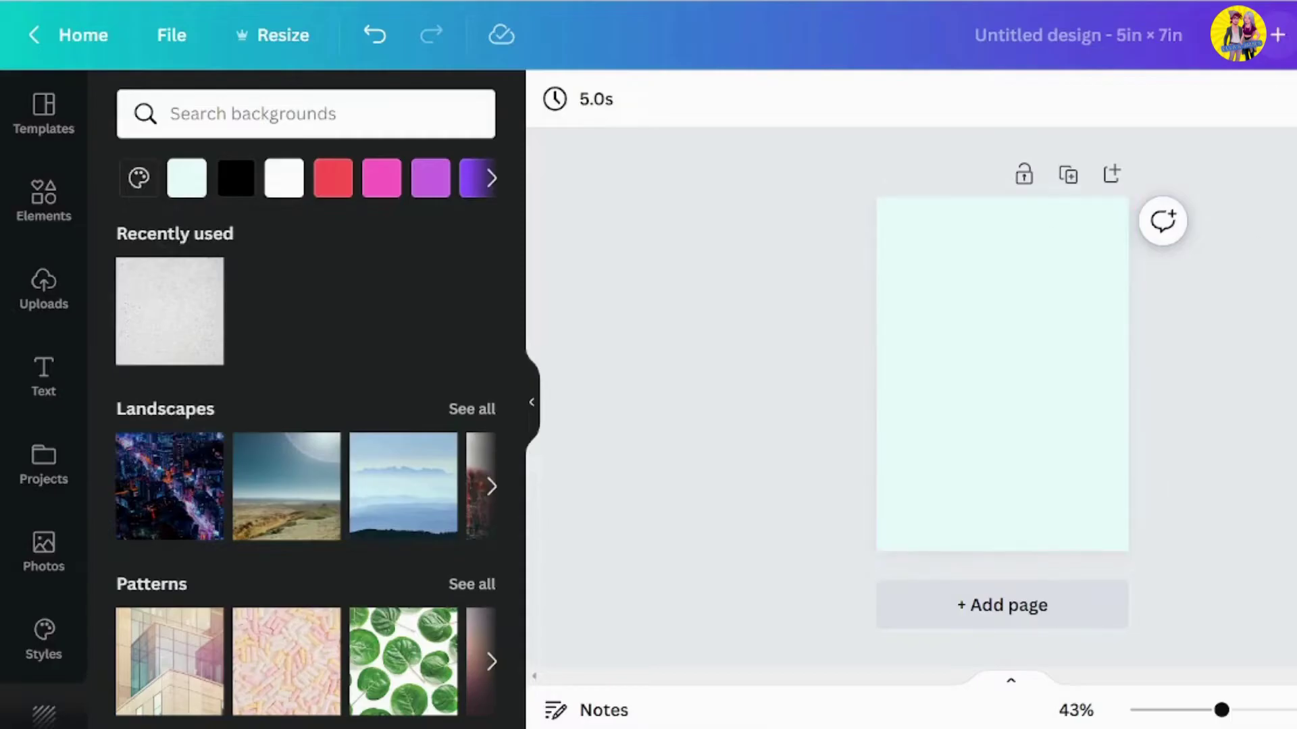
pyautogui.click(44, 199)
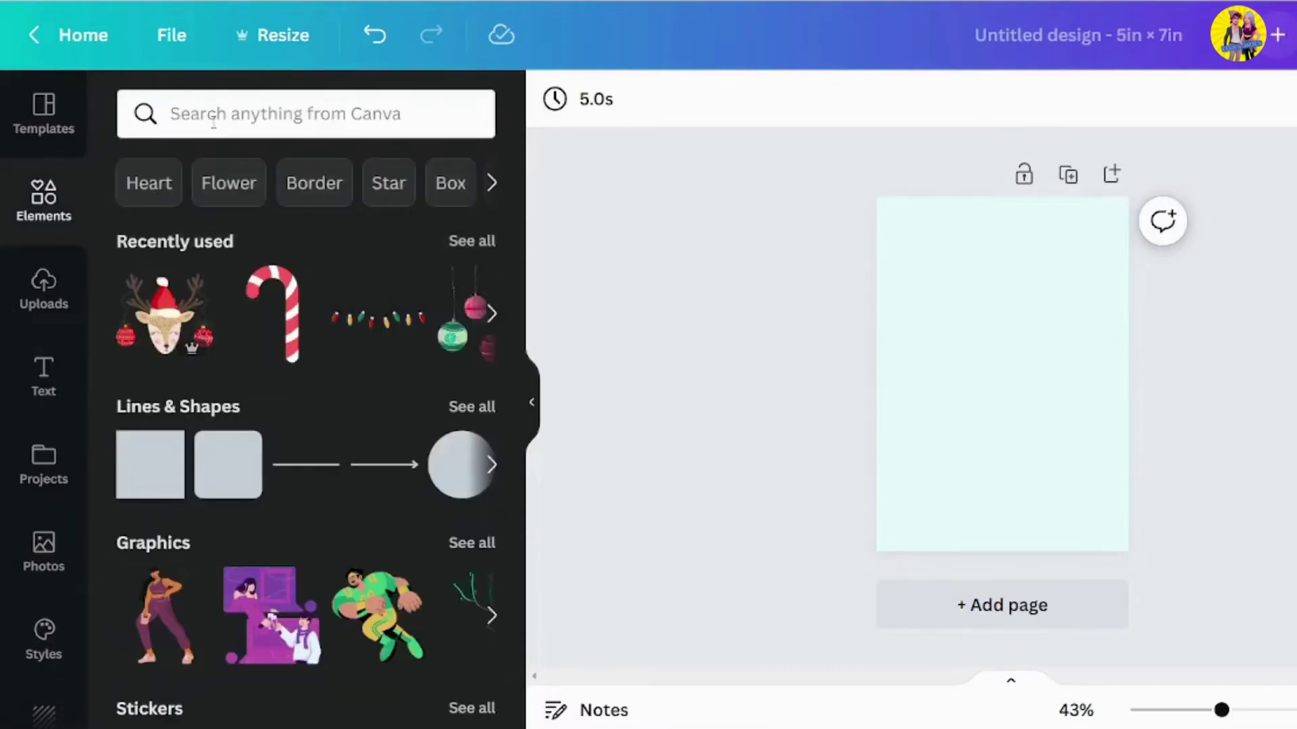
pyautogui.click(212, 114)
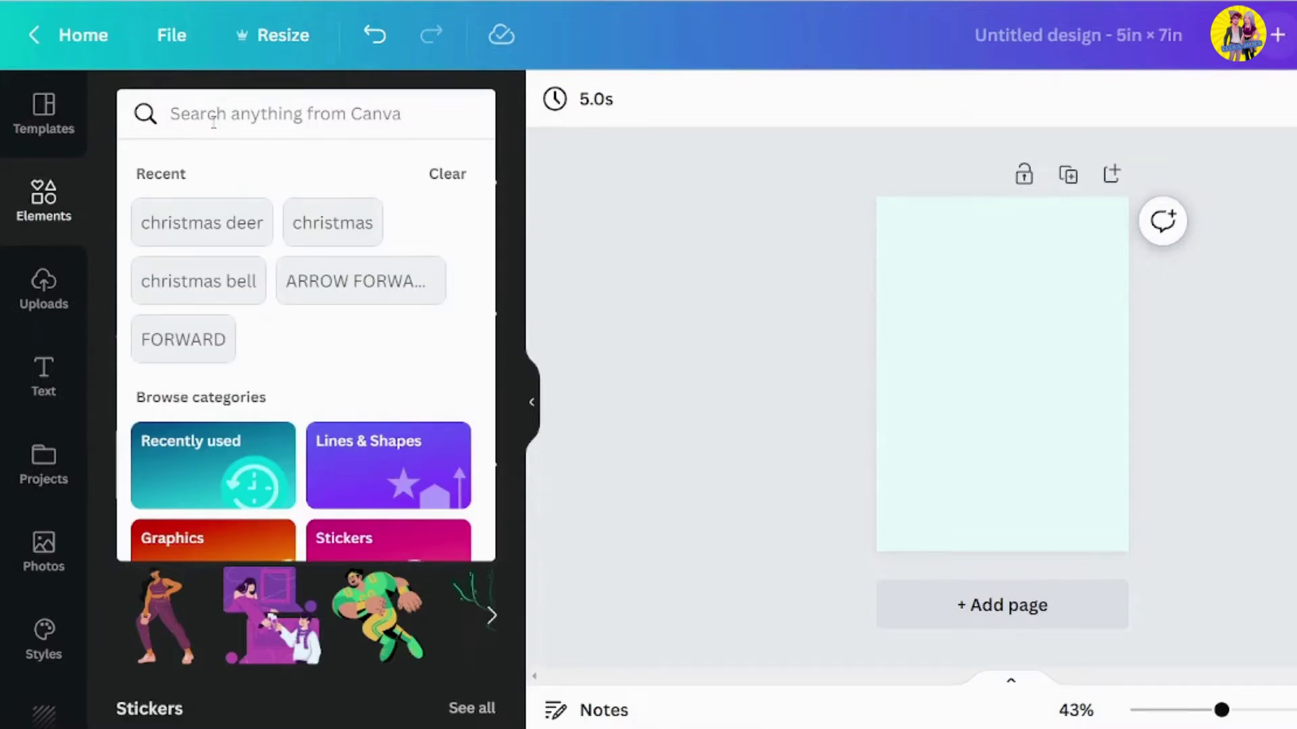
pyautogui.write('cheistm')
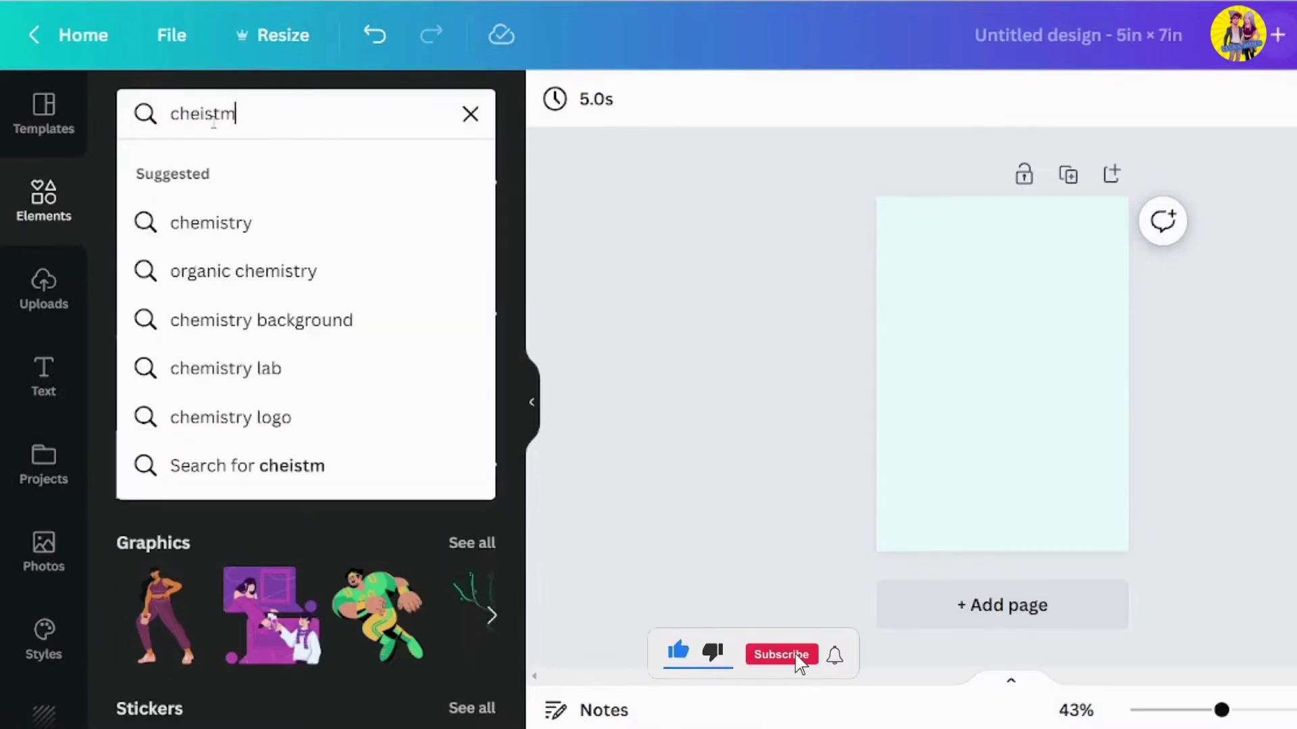
pyautogui.write('as')
pyautogui.press('Left')
pyautogui.press('Left')
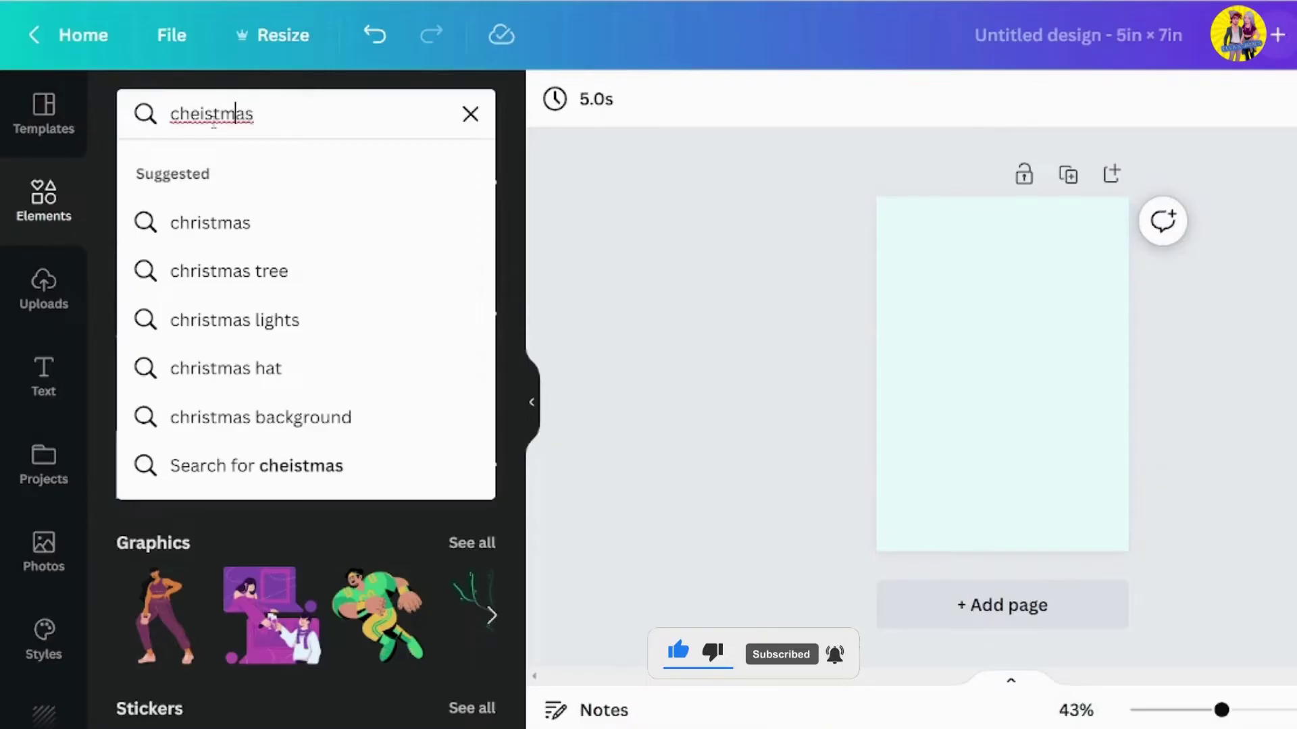
pyautogui.press('Left')
pyautogui.press('Left')
pyautogui.press('Left')
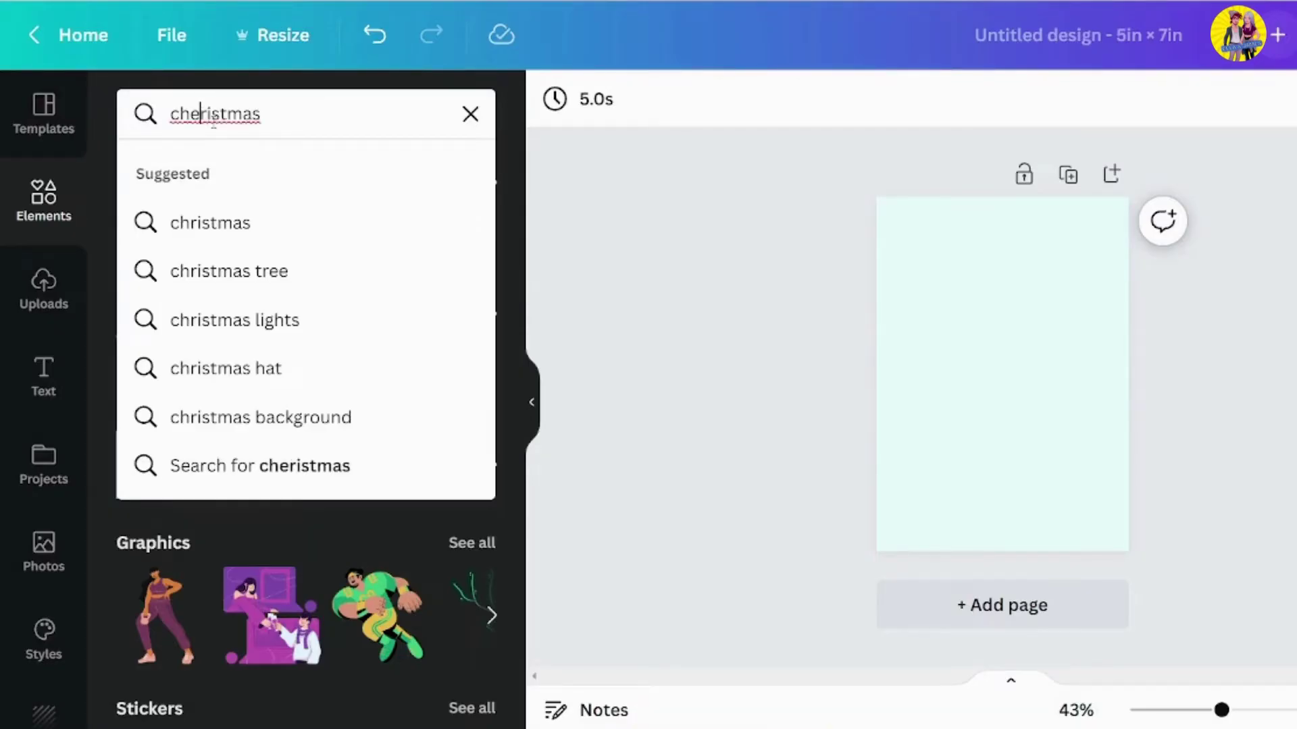
pyautogui.press('BackSpace')
pyautogui.press('Return')
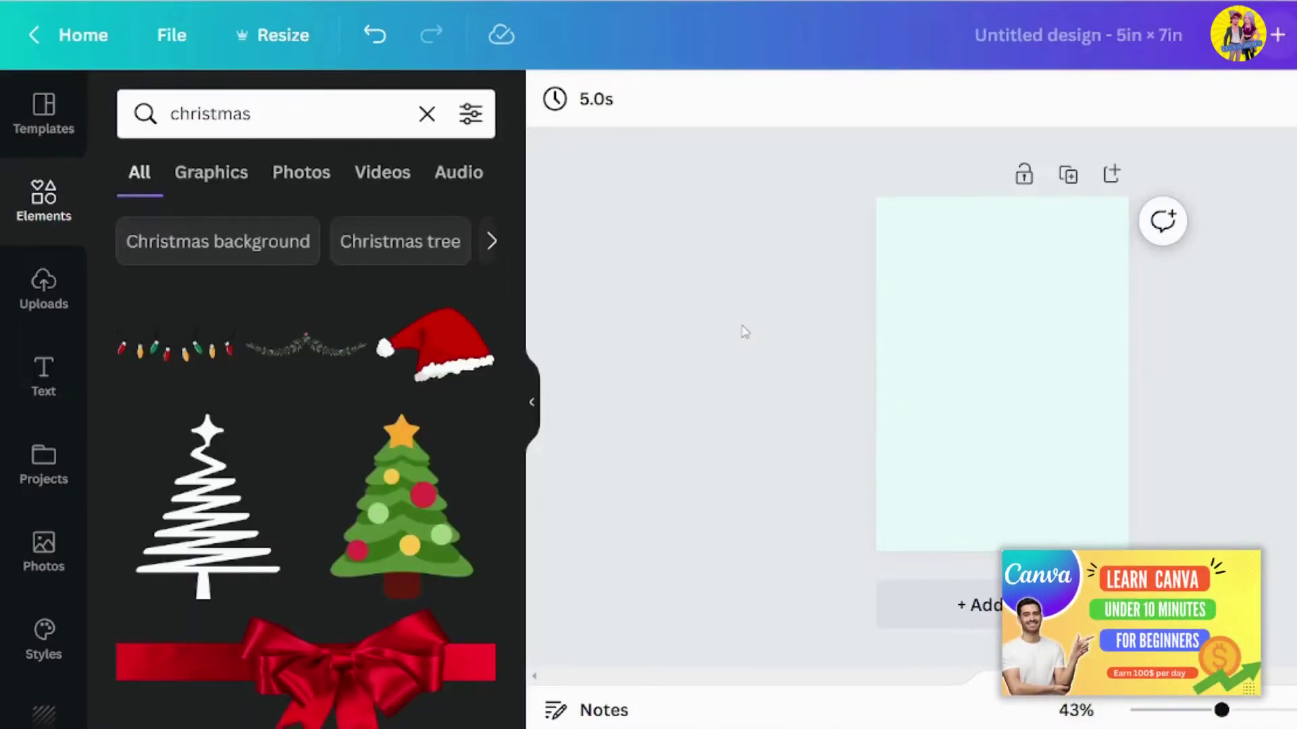
pyautogui.scroll(-1, 424, 334)
pyautogui.scroll(-3, 424, 334)
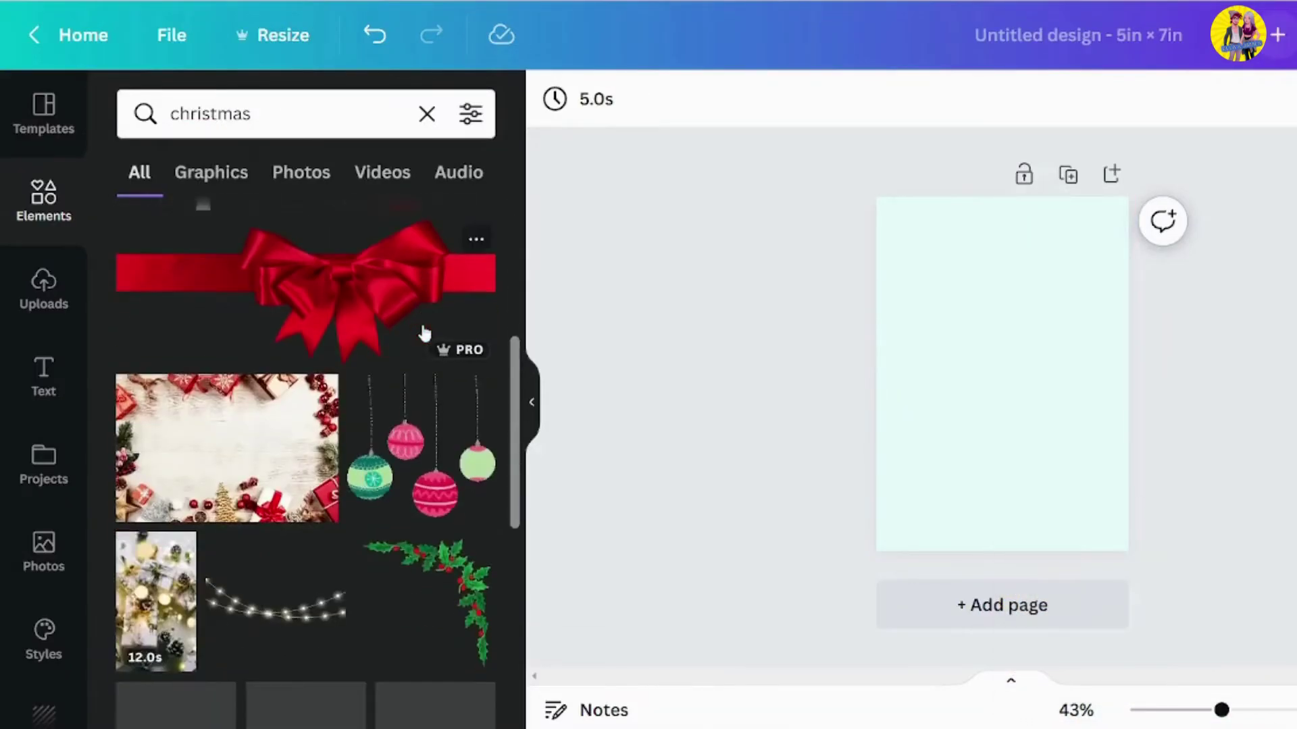
pyautogui.scroll(-4, 424, 335)
pyautogui.scroll(-4, 396, 270)
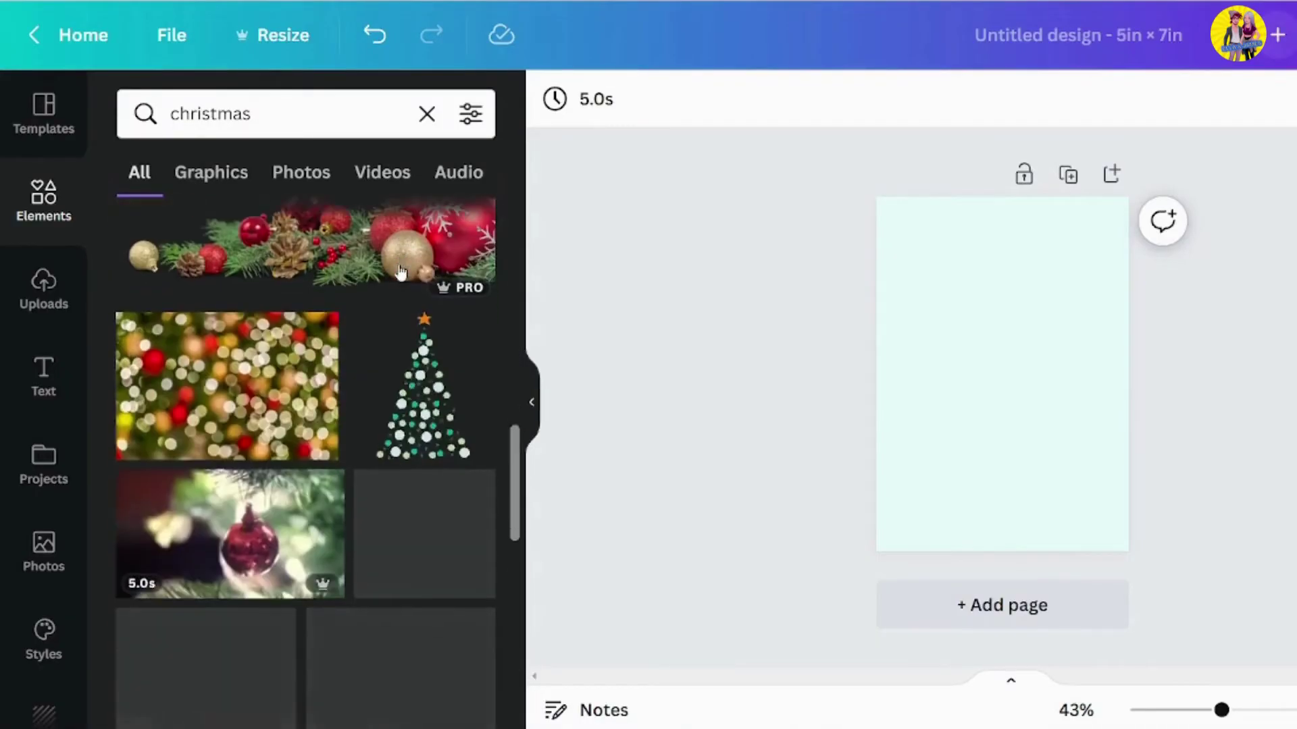
pyautogui.scroll(-1, 402, 275)
pyautogui.scroll(-3, 405, 271)
pyautogui.scroll(-3, 405, 272)
pyautogui.scroll(-2, 405, 271)
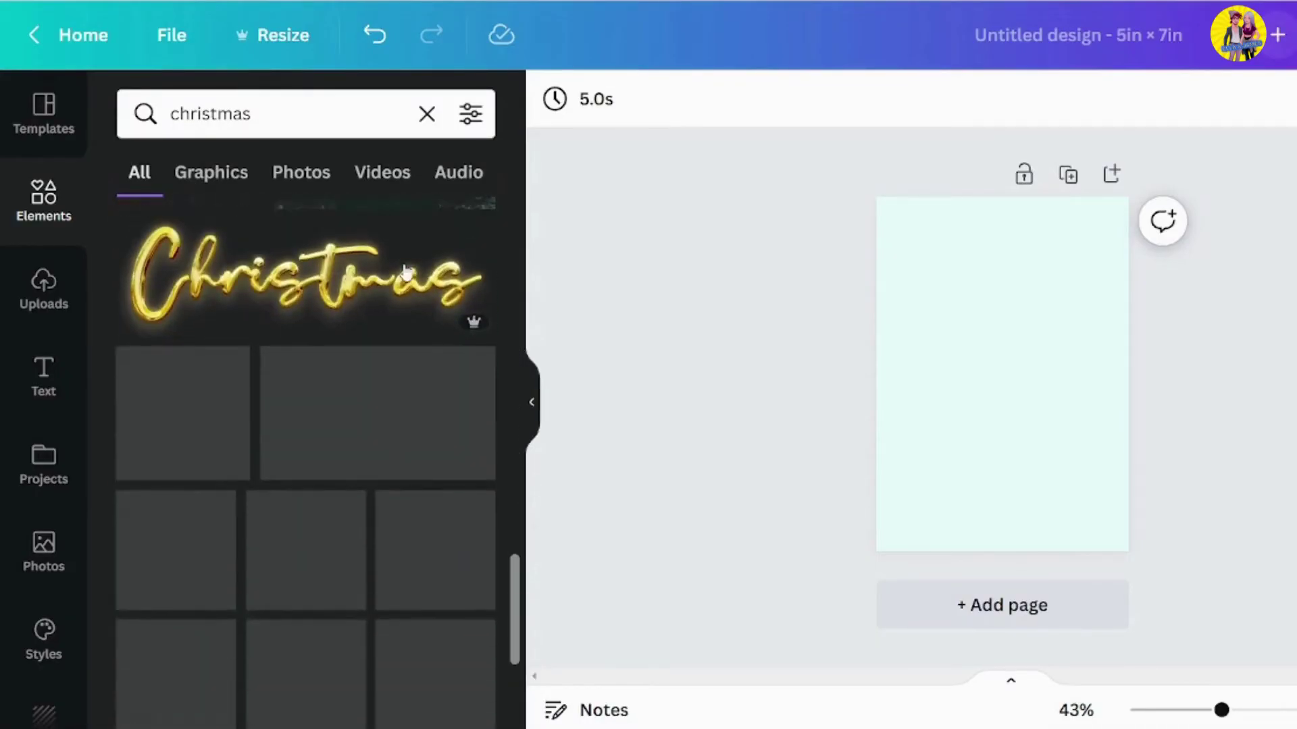
pyautogui.scroll(-3, 406, 272)
pyautogui.scroll(-3, 405, 272)
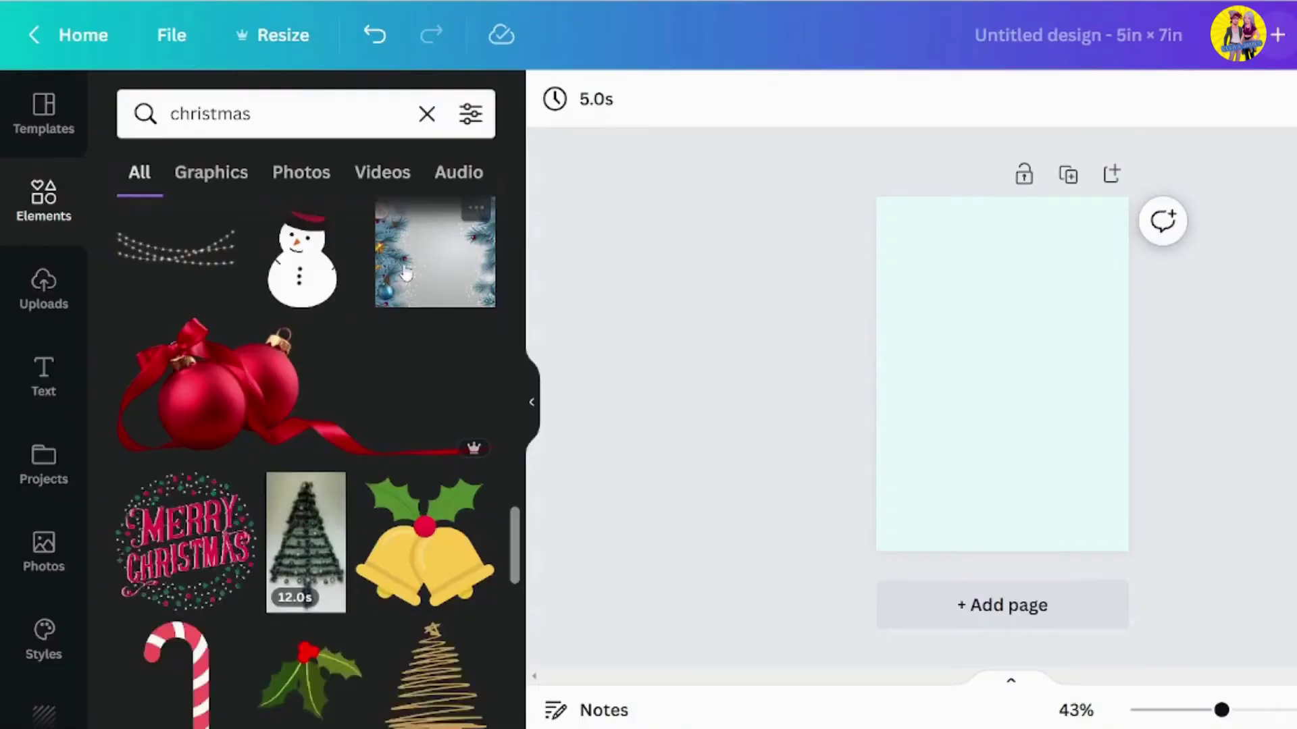
pyautogui.scroll(-3, 405, 272)
pyautogui.scroll(-1, 405, 272)
pyautogui.scroll(-3, 405, 272)
pyautogui.scroll(-3, 405, 272)
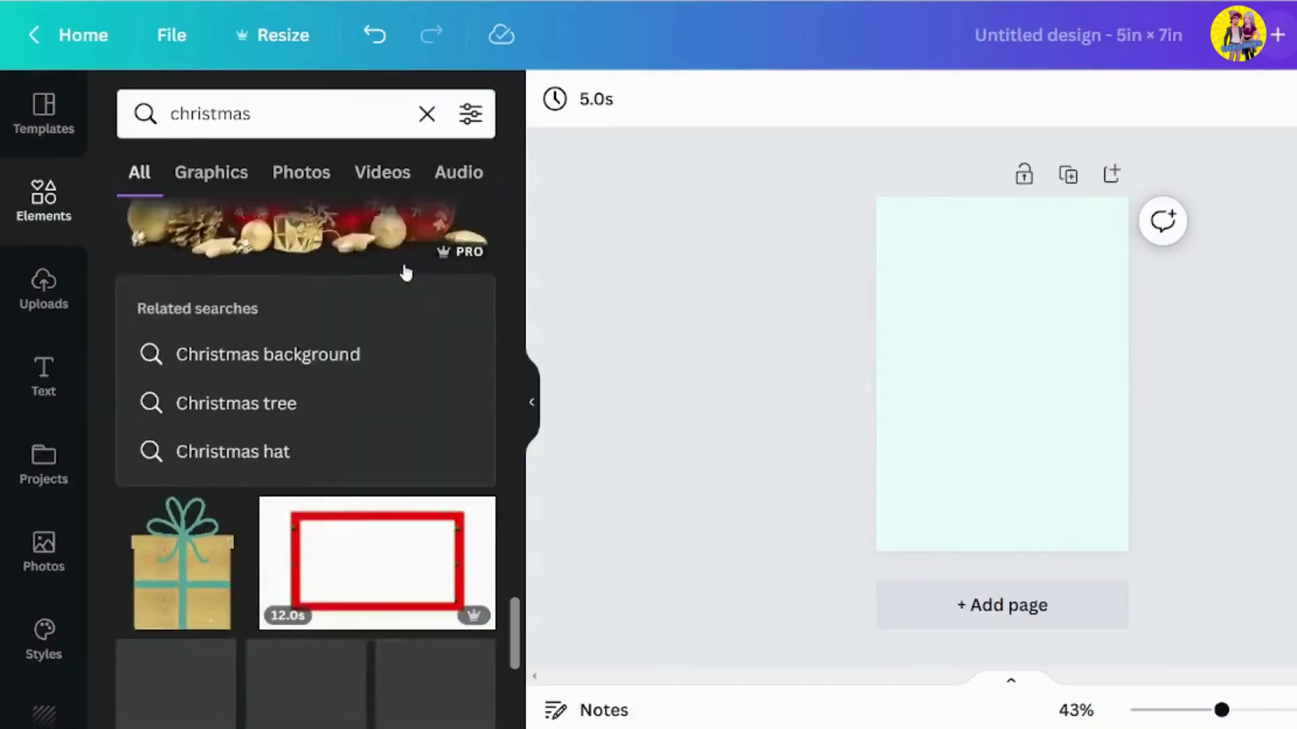
pyautogui.scroll(-2, 406, 272)
pyautogui.scroll(-2, 405, 271)
pyautogui.scroll(-1, 405, 272)
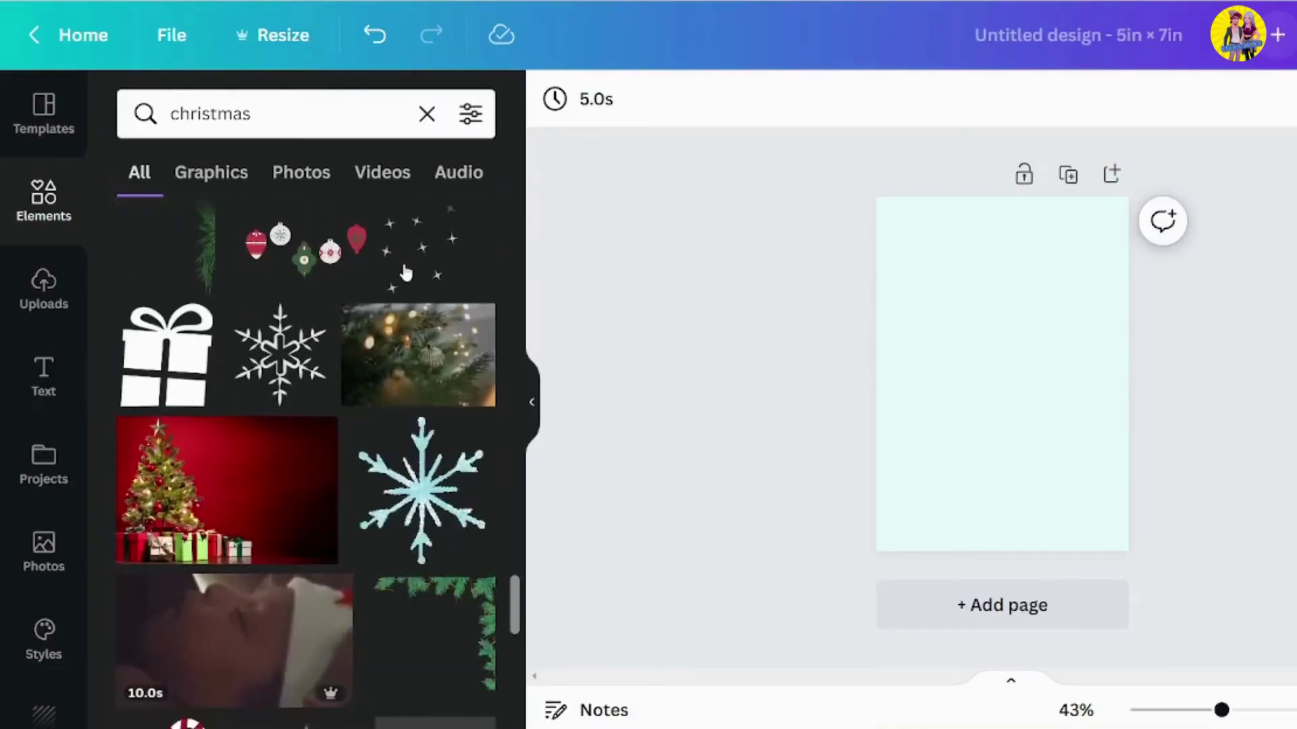
pyautogui.scroll(-3, 405, 272)
pyautogui.scroll(-1, 405, 272)
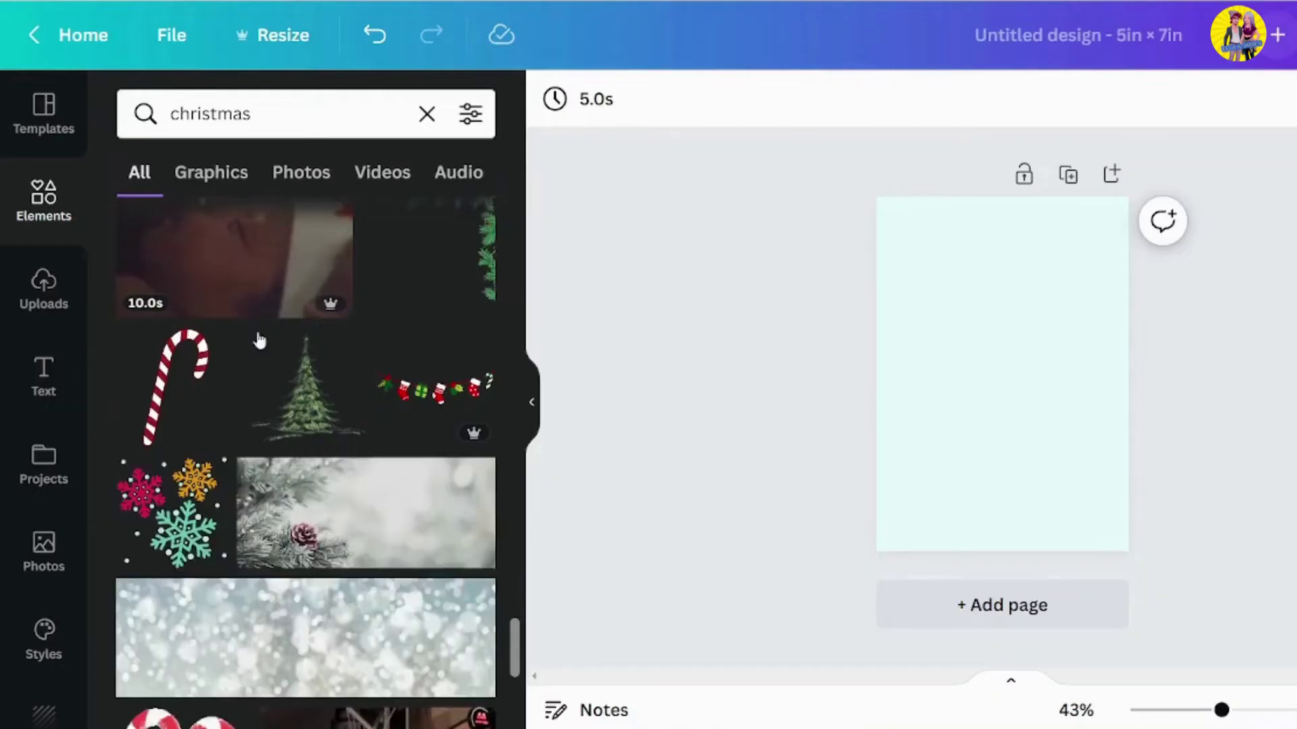
pyautogui.scroll(-3, 258, 342)
pyautogui.scroll(-2, 417, 352)
pyautogui.scroll(-2, 416, 352)
pyautogui.scroll(-2, 417, 352)
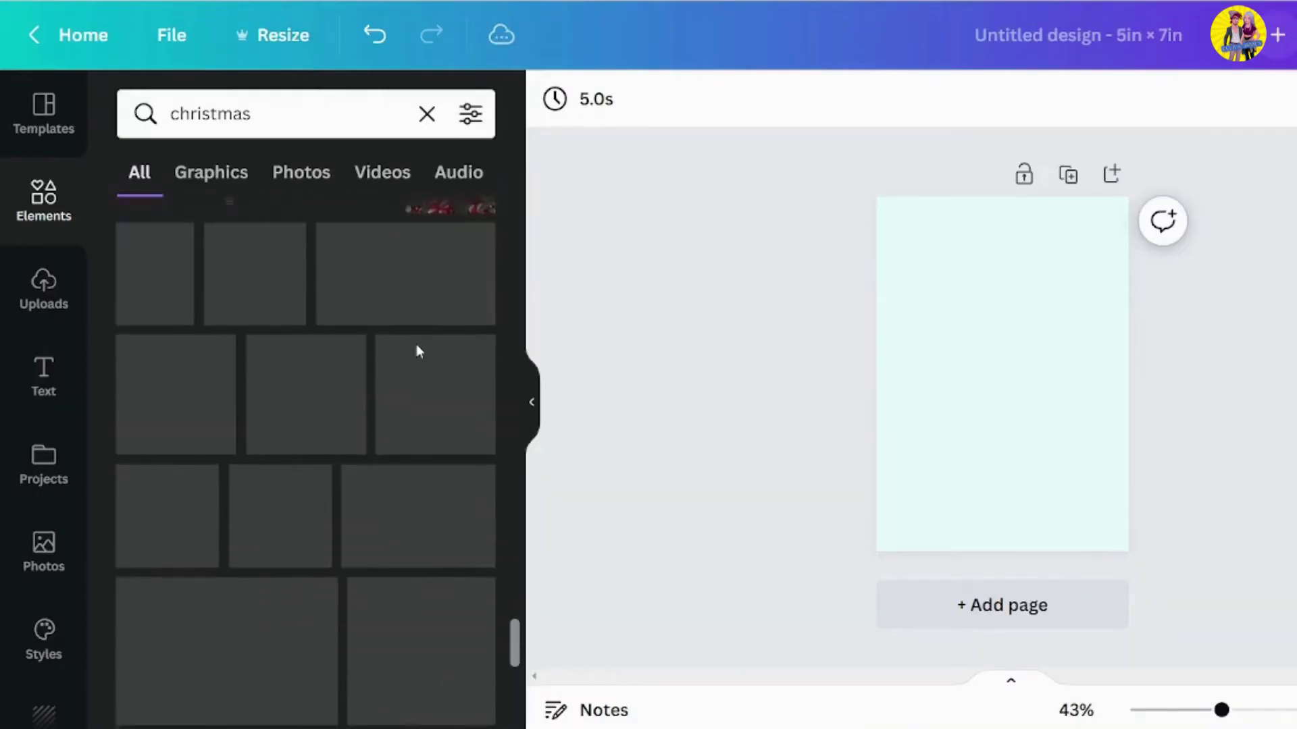
pyautogui.scroll(-1, 417, 351)
pyautogui.scroll(-3, 416, 352)
pyautogui.scroll(-2, 417, 351)
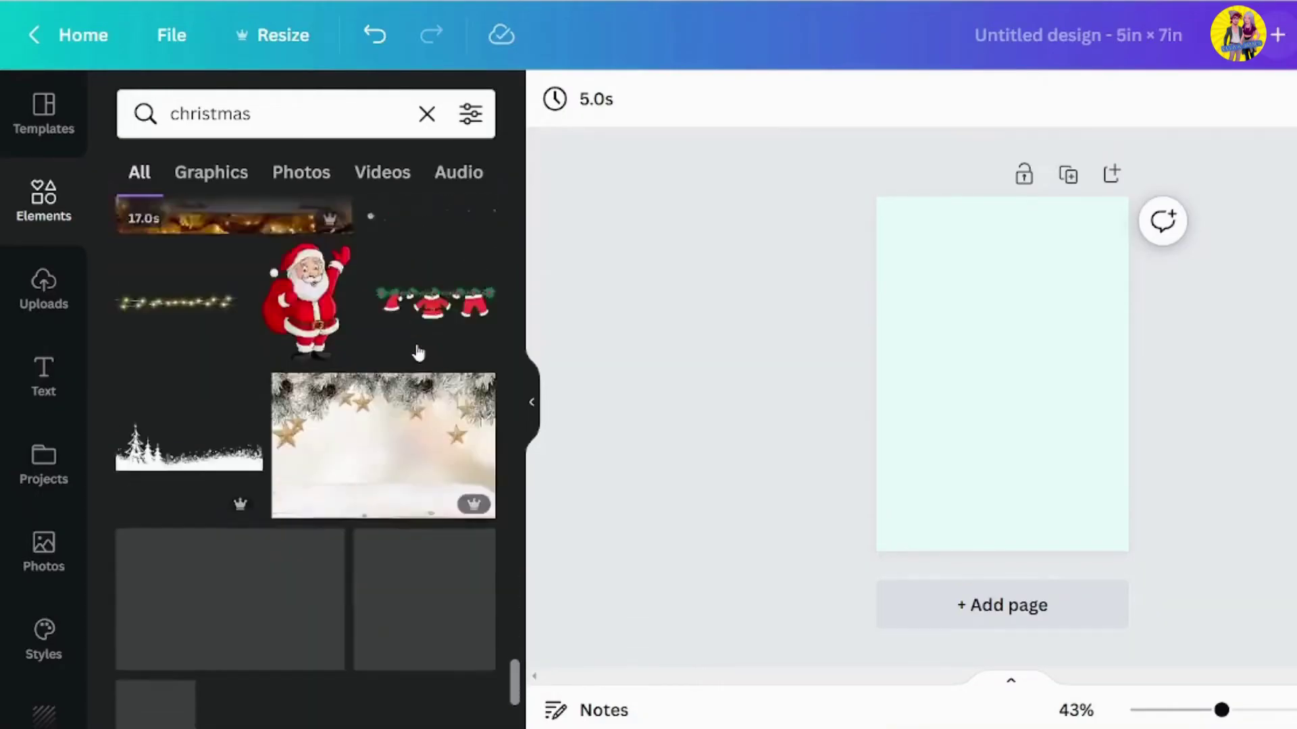
pyautogui.scroll(-2, 417, 351)
pyautogui.scroll(-2, 417, 351)
pyautogui.scroll(-2, 416, 352)
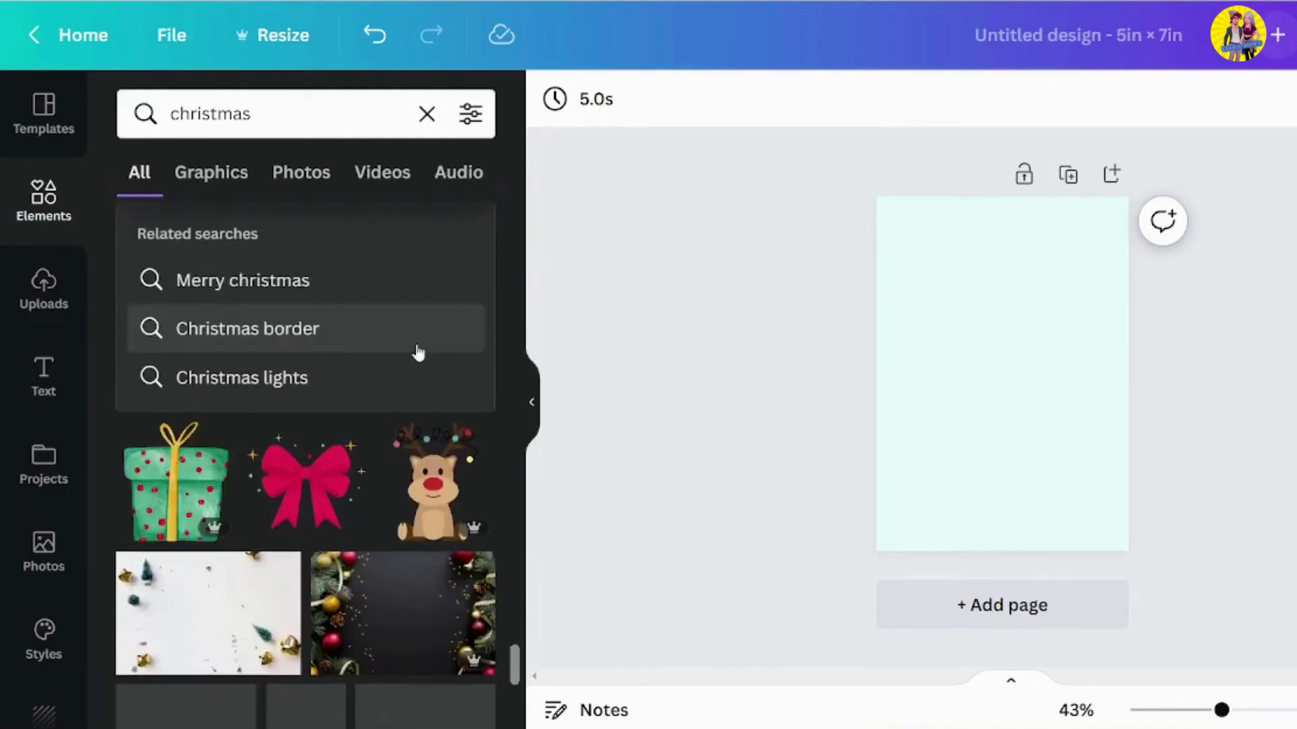
pyautogui.scroll(-1, 417, 352)
pyautogui.scroll(-1, 416, 351)
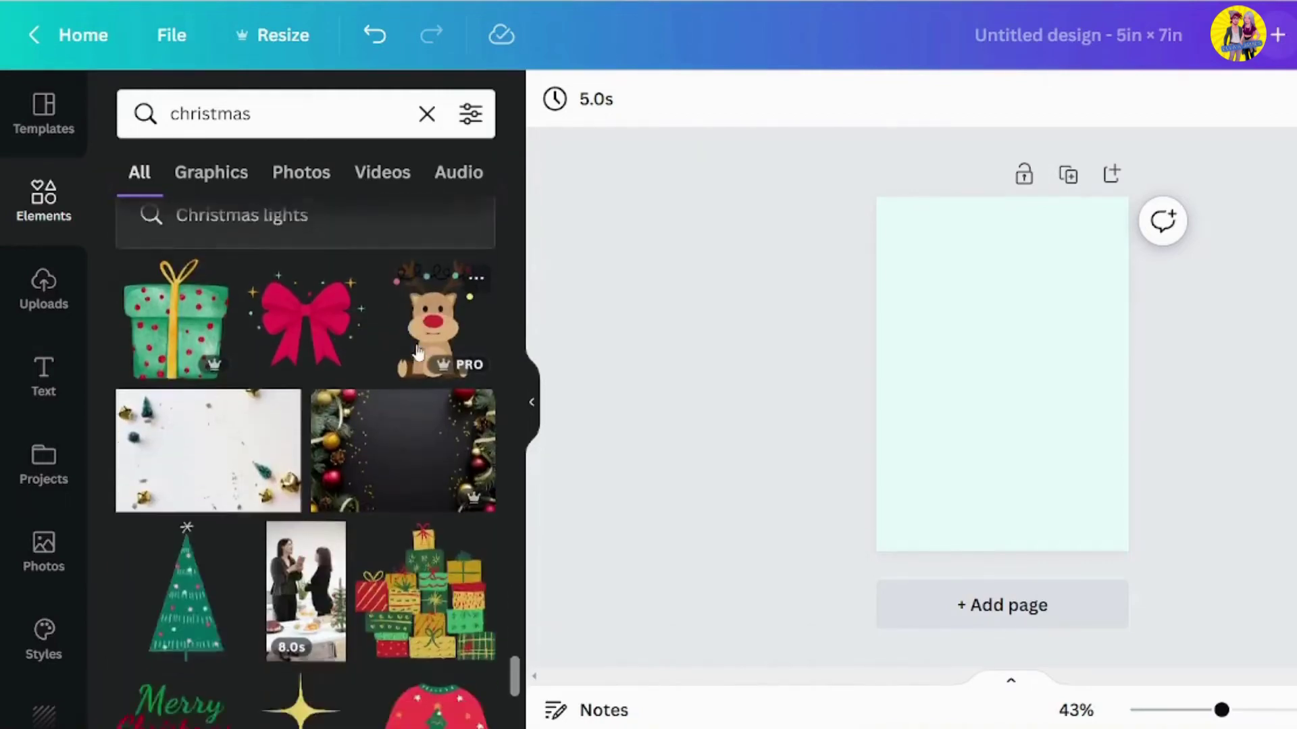
pyautogui.scroll(-3, 416, 351)
pyautogui.moveTo(177, 404)
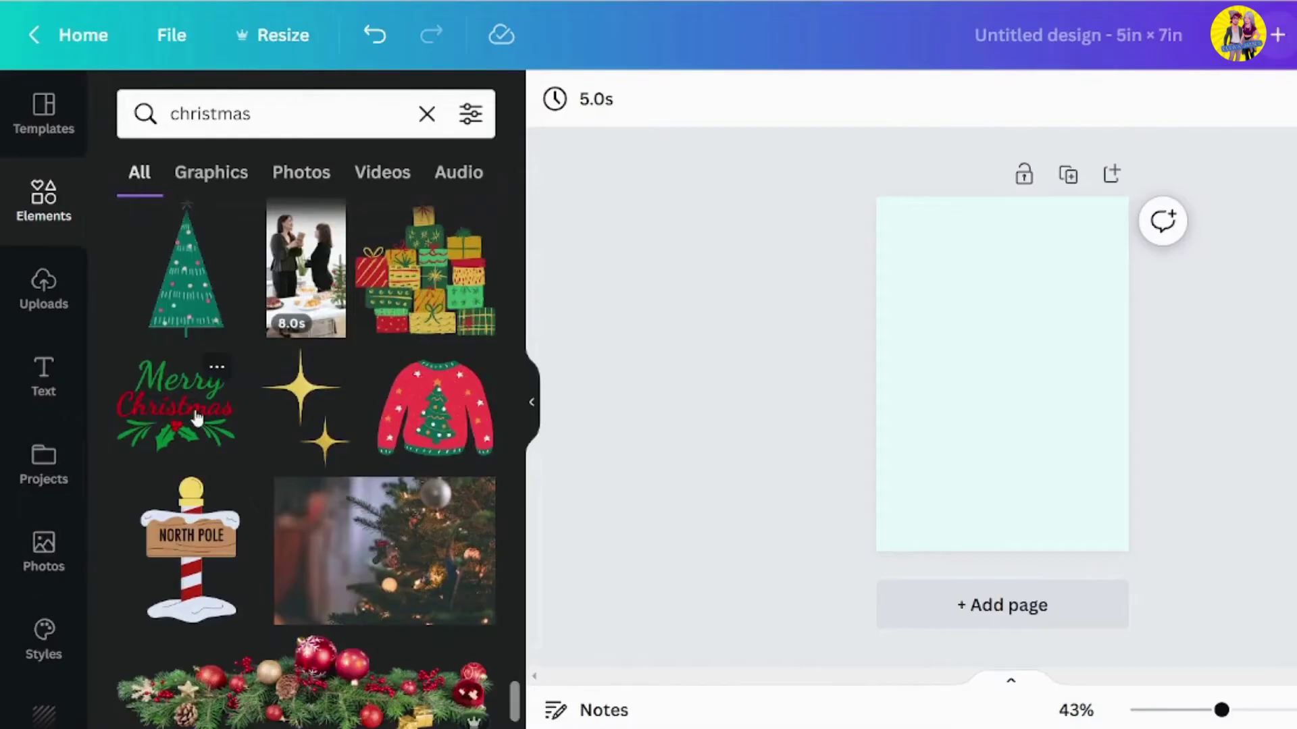
# Step: Add the Merry Christmas holly graphic, enlarge it, and snap it to the page centre
pyautogui.click(196, 417)
pyautogui.click(1224, 456)
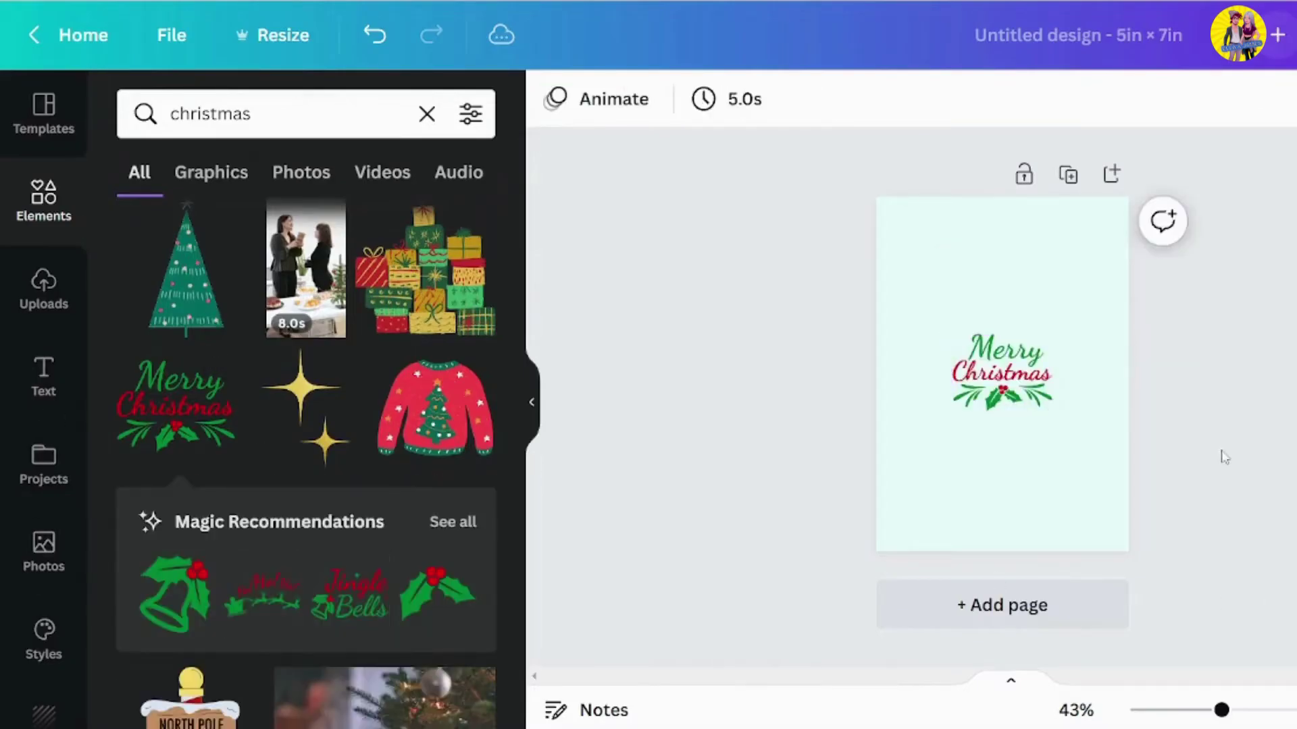
pyautogui.click(1000, 385)
pyautogui.moveTo(1012, 393)
pyautogui.mouseDown()
pyautogui.moveTo(983, 307)
pyautogui.moveTo(1070, 362)
pyautogui.mouseUp()
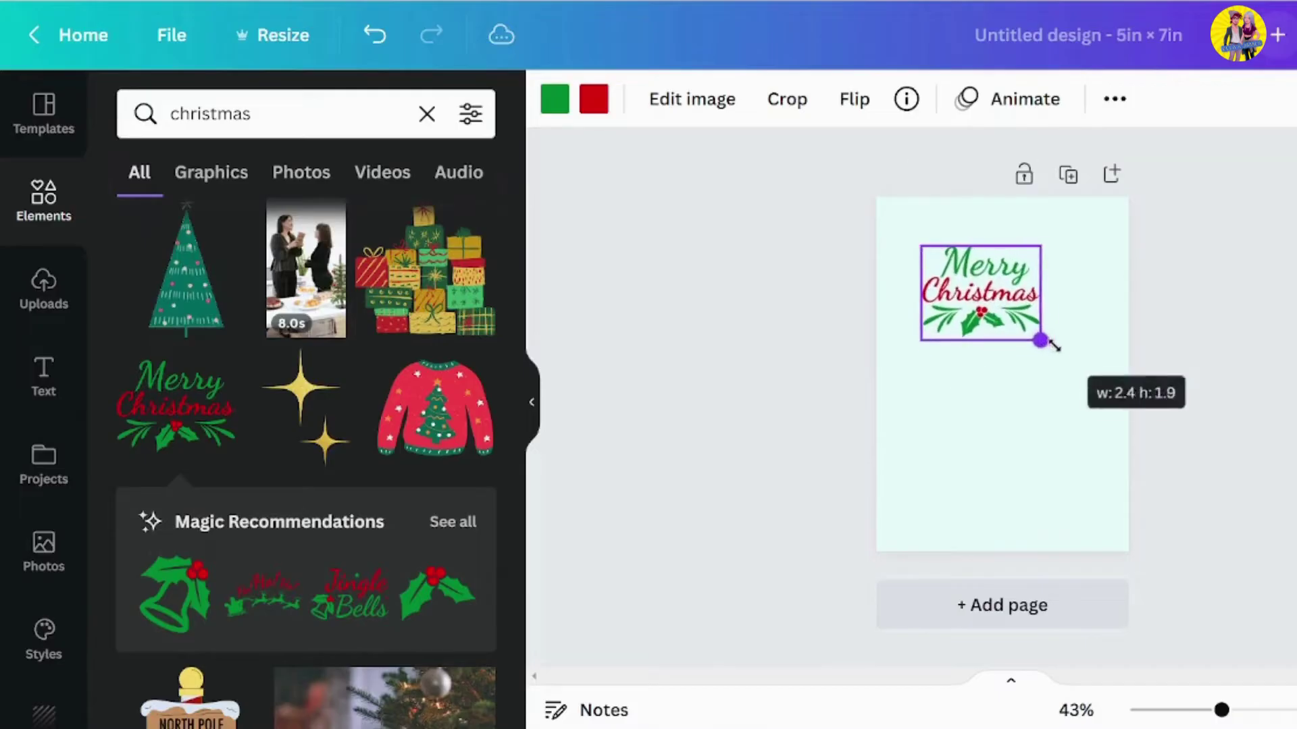
pyautogui.click(1282, 281)
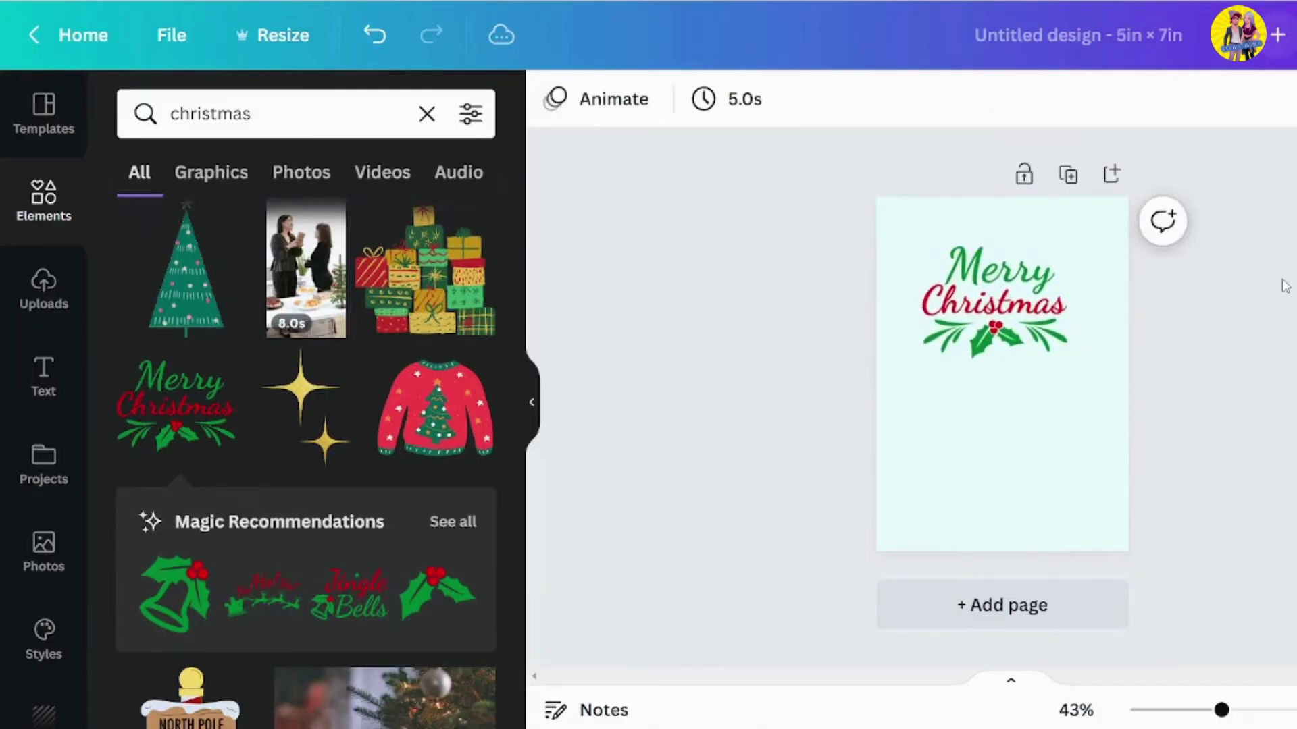
pyautogui.moveTo(1005, 309); pyautogui.dragTo(1003, 307)
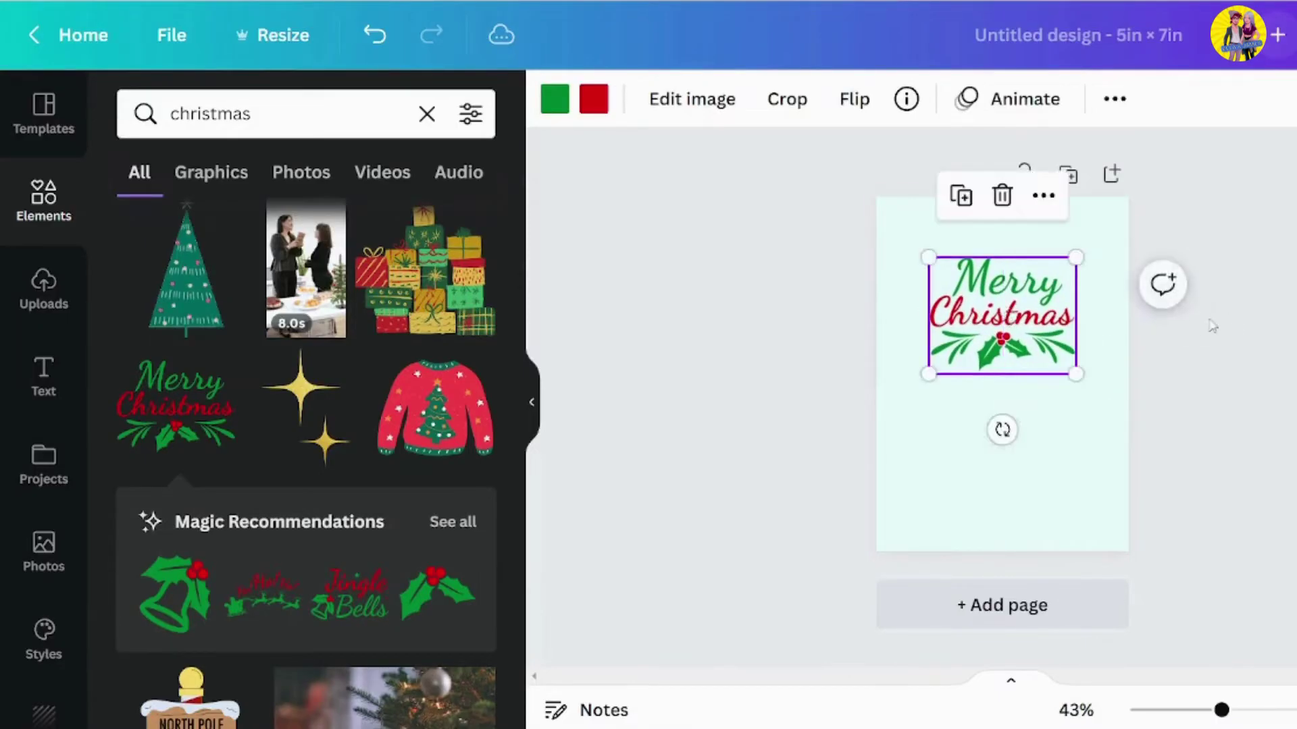
pyautogui.click(1236, 324)
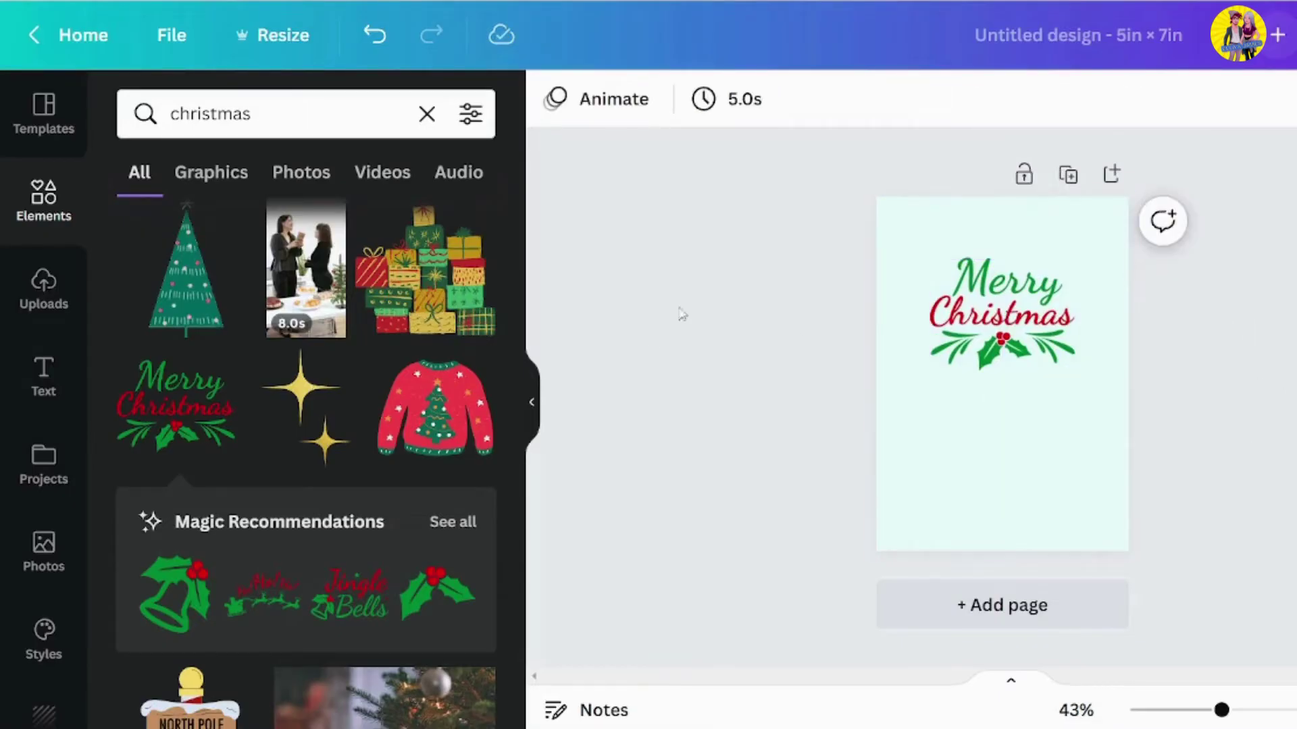
pyautogui.click(1001, 314)
pyautogui.click(1224, 338)
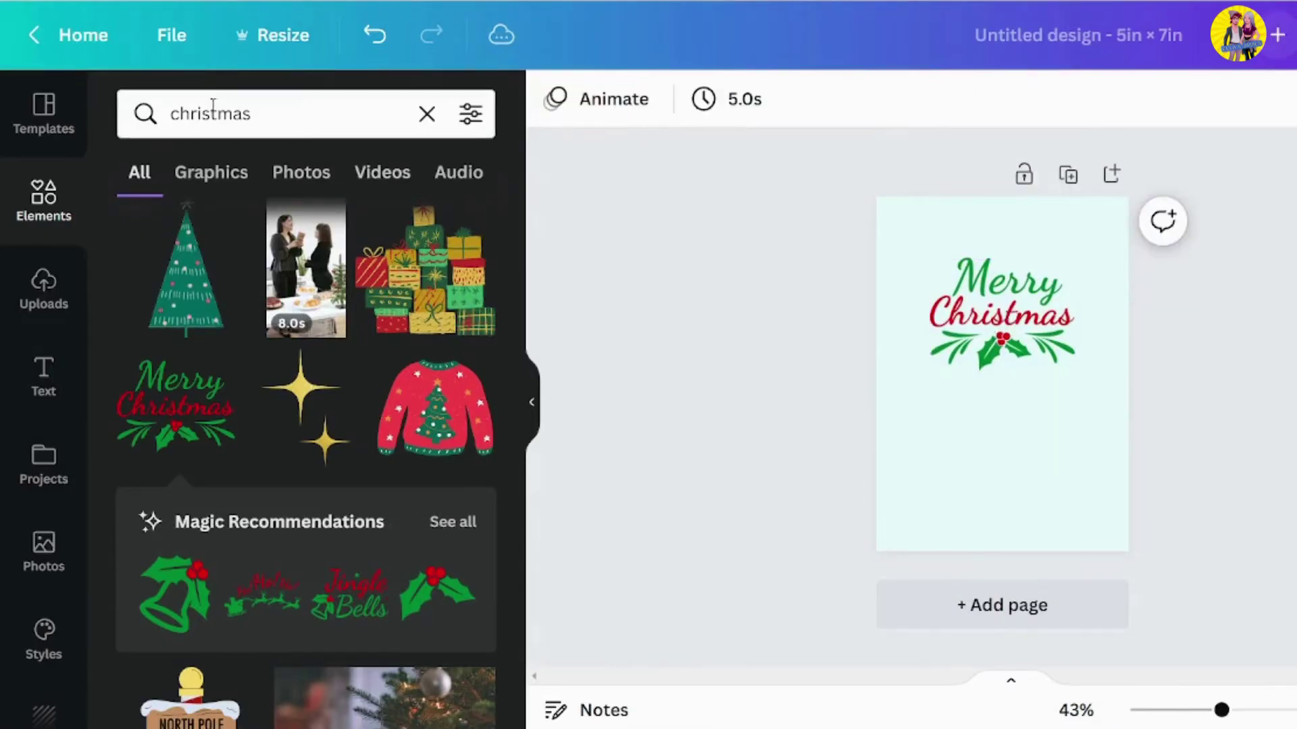
# Step: Search Elements for 'christmas deer' and add the Santa-hat deer with ornaments
pyautogui.click(268, 108)
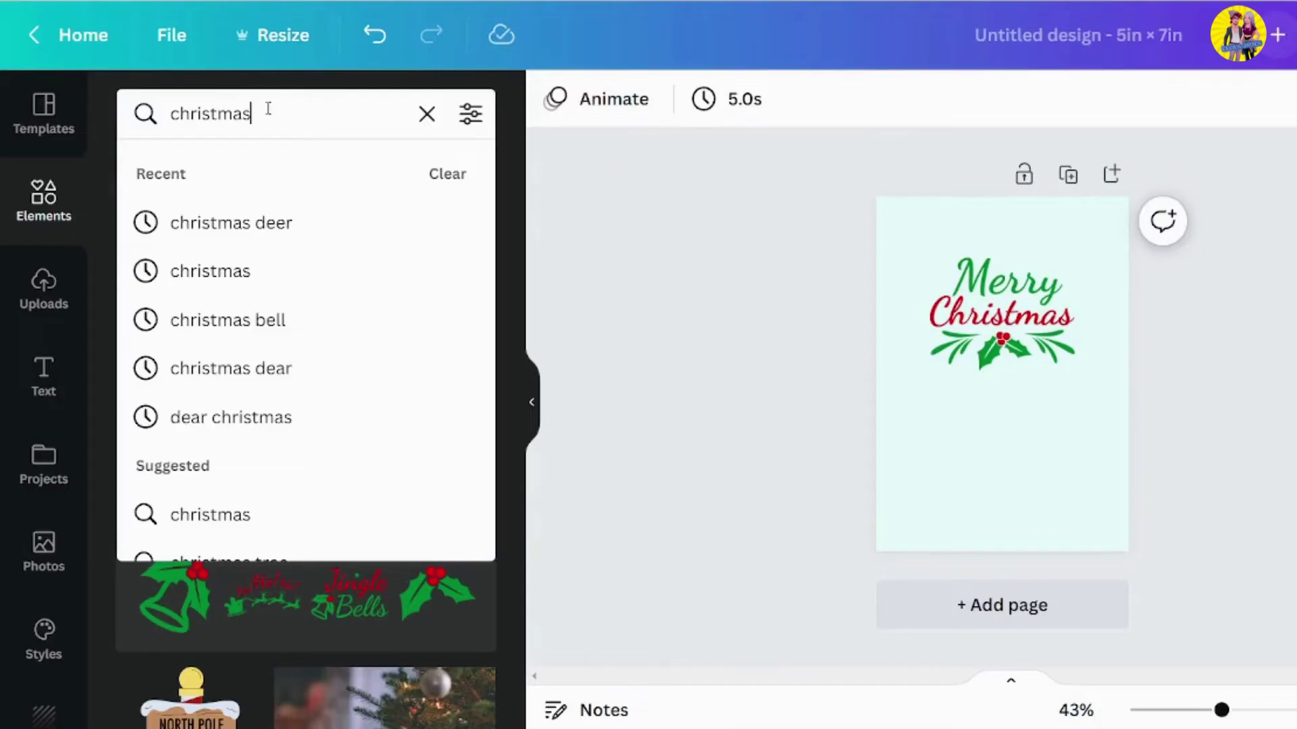
pyautogui.write(' de')
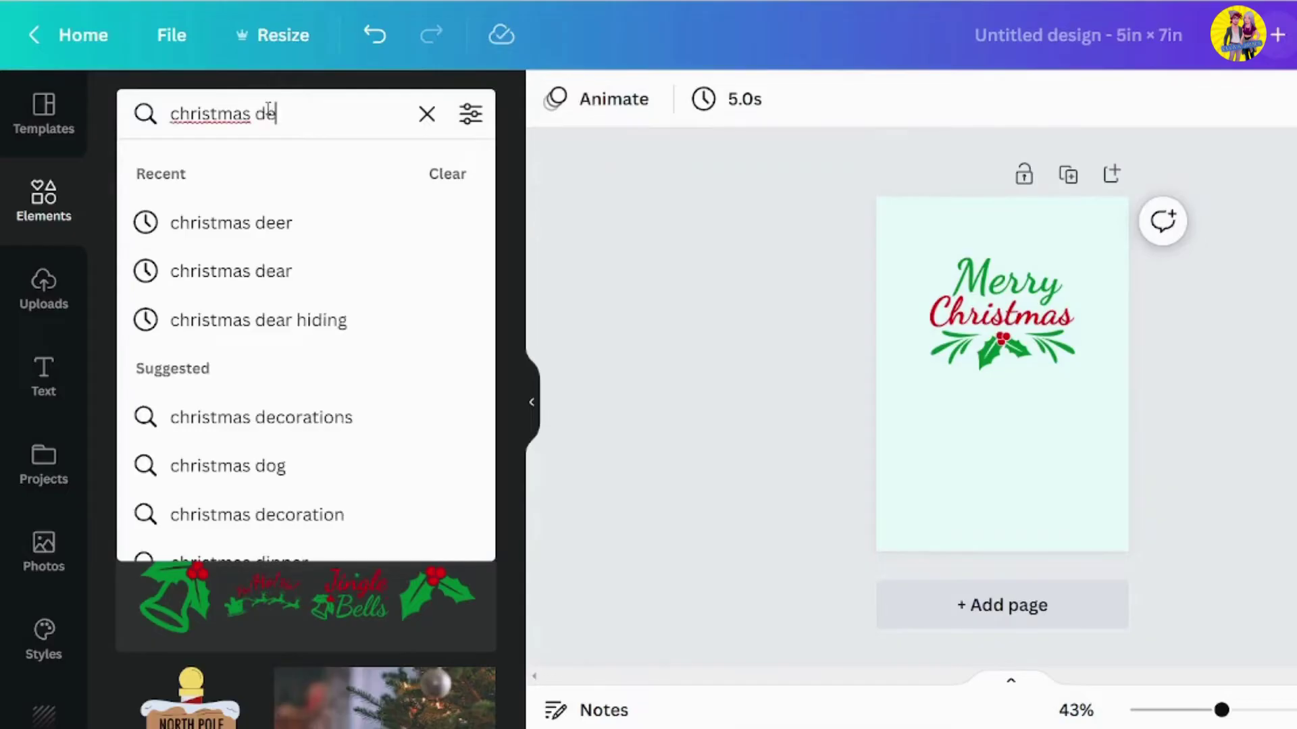
pyautogui.write('r')
pyautogui.click(260, 220)
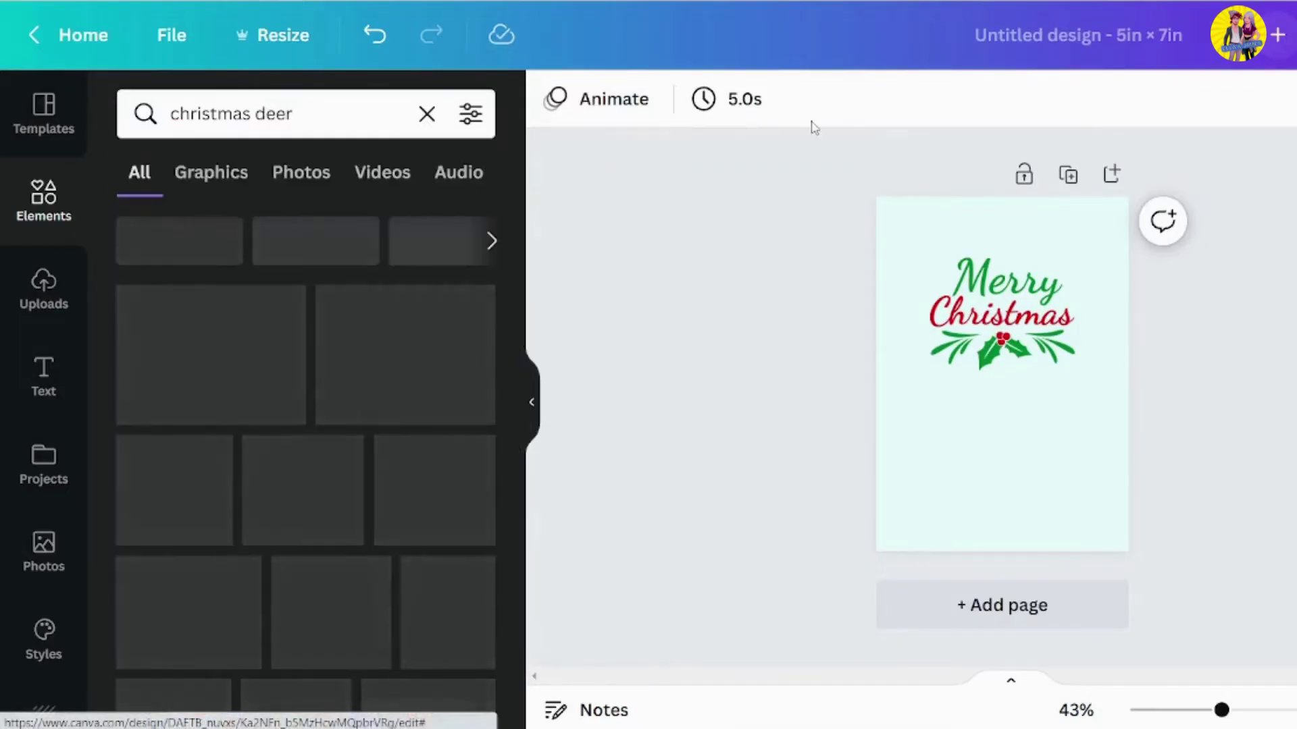
pyautogui.scroll(-1, 278, 352)
pyautogui.scroll(-4, 279, 352)
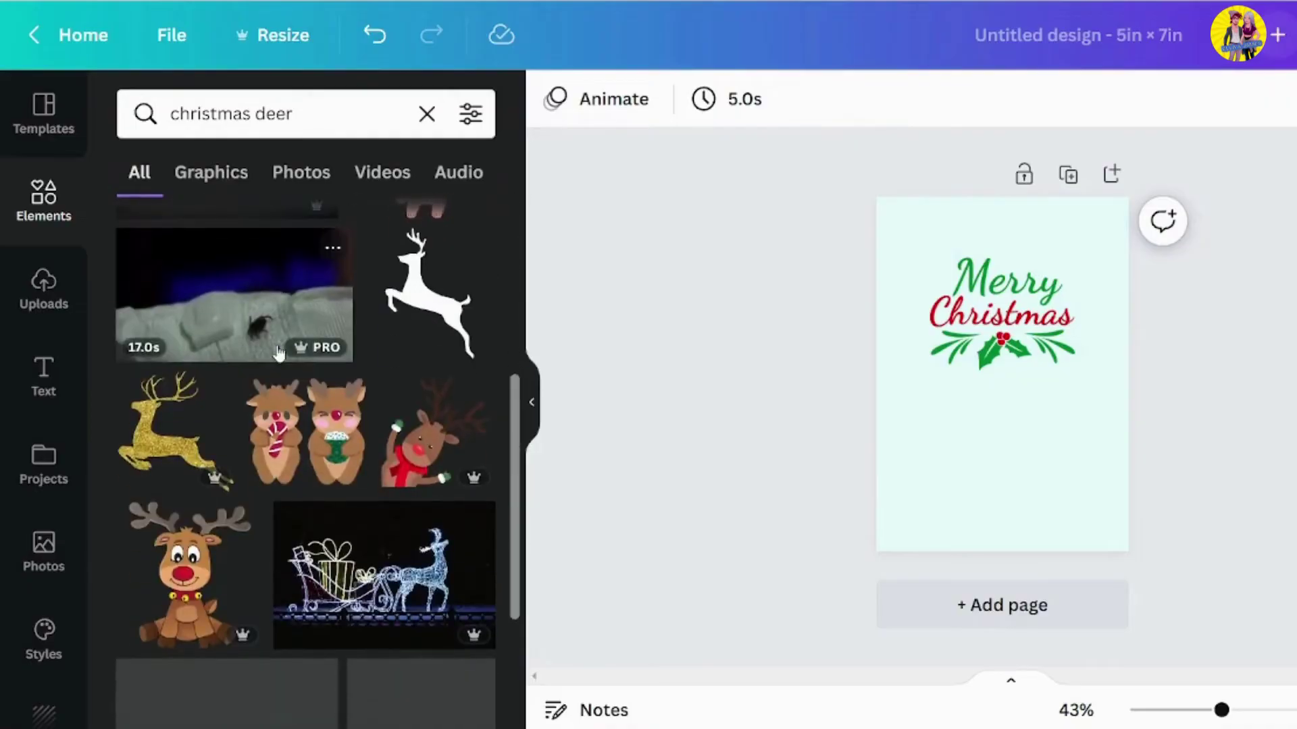
pyautogui.scroll(-3, 279, 352)
pyautogui.scroll(-3, 278, 351)
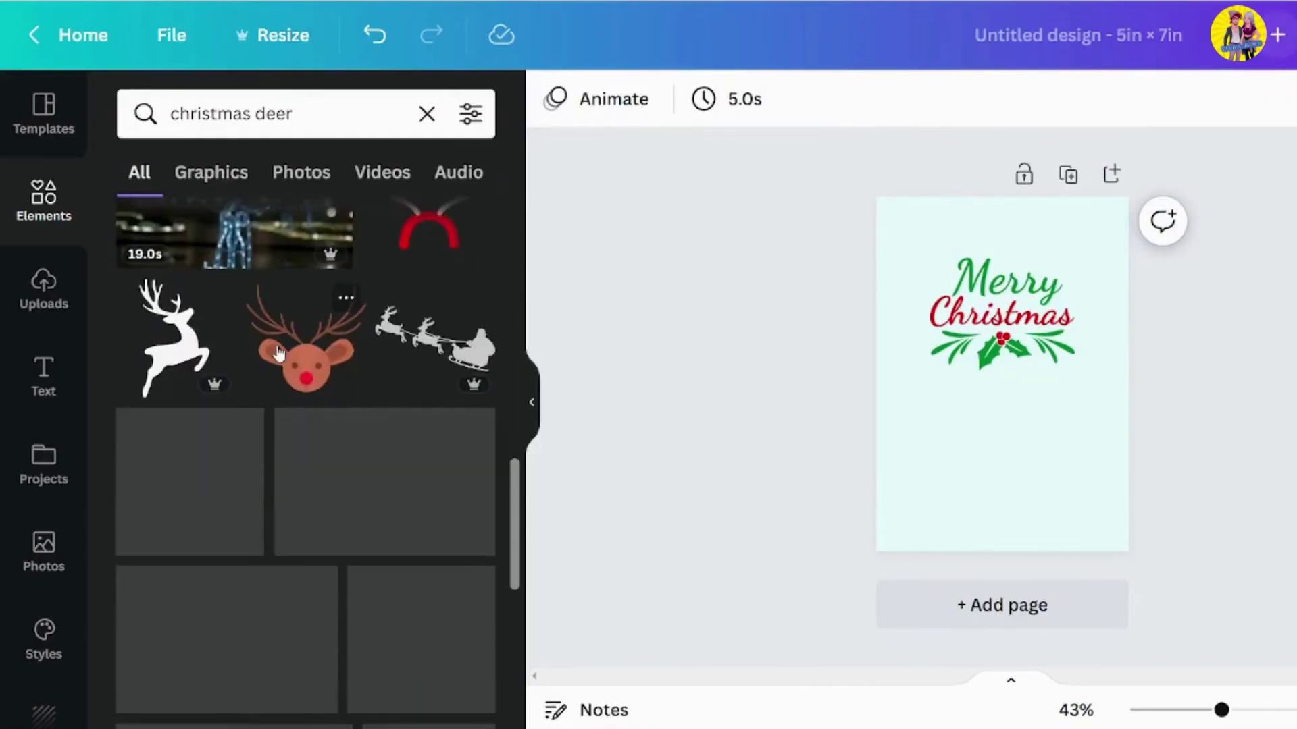
pyautogui.scroll(-1, 279, 351)
pyautogui.scroll(-2, 279, 351)
pyautogui.scroll(-2, 278, 351)
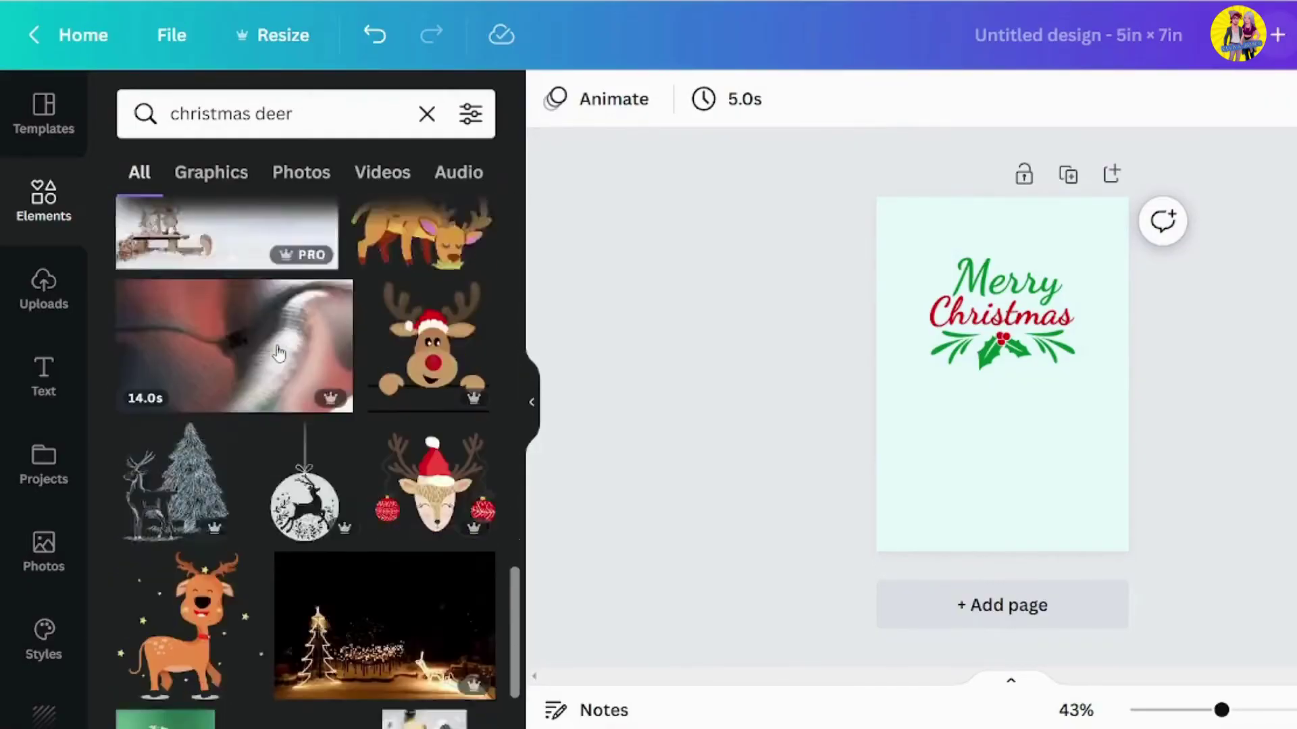
pyautogui.scroll(-1, 279, 351)
pyautogui.click(425, 360)
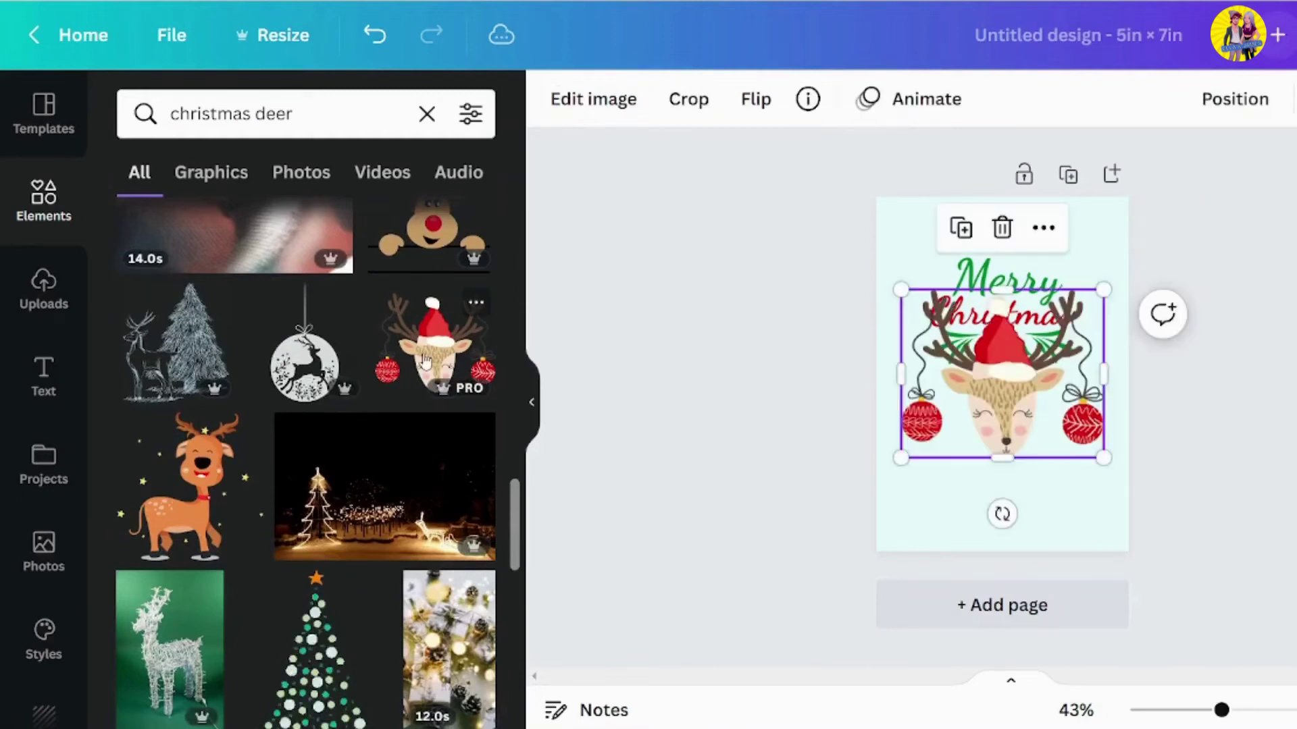
# Step: Shrink the deer and move it above the Merry Christmas graphic
pyautogui.moveTo(1003, 375); pyautogui.dragTo(1003, 412)
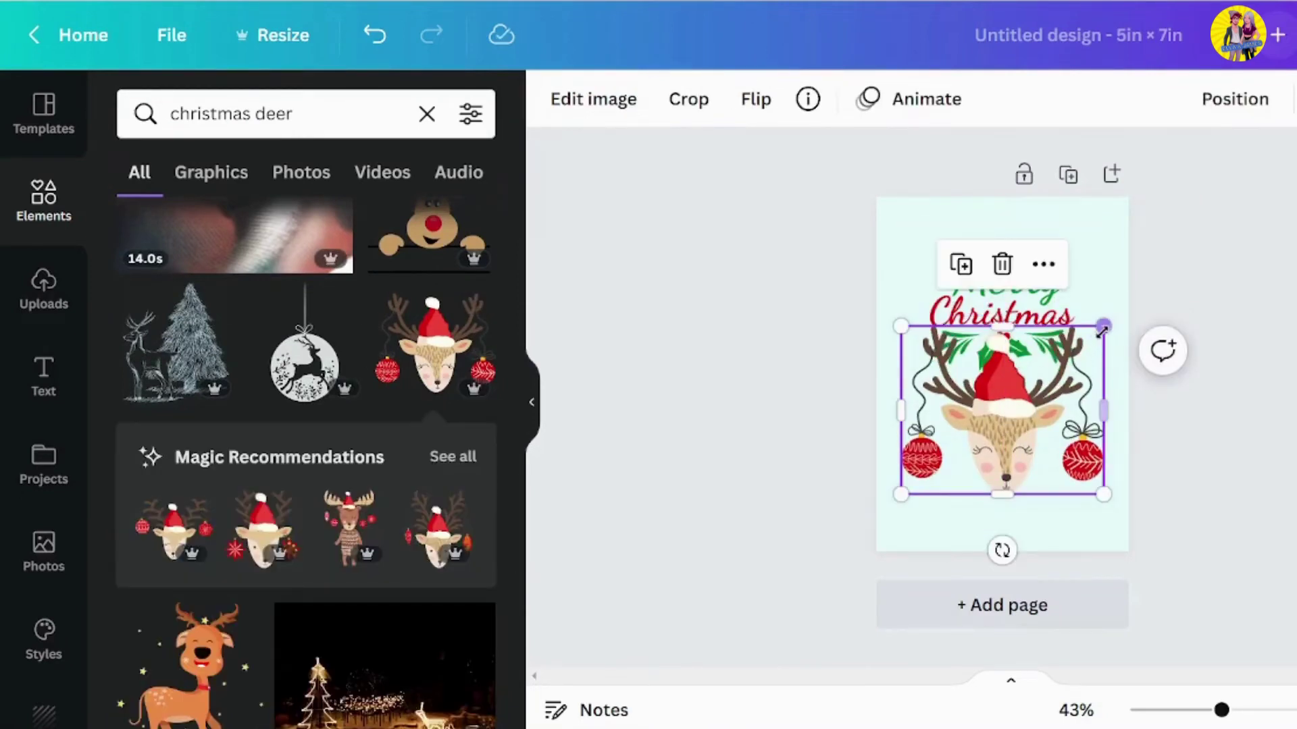
pyautogui.moveTo(1102, 331); pyautogui.dragTo(1047, 375)
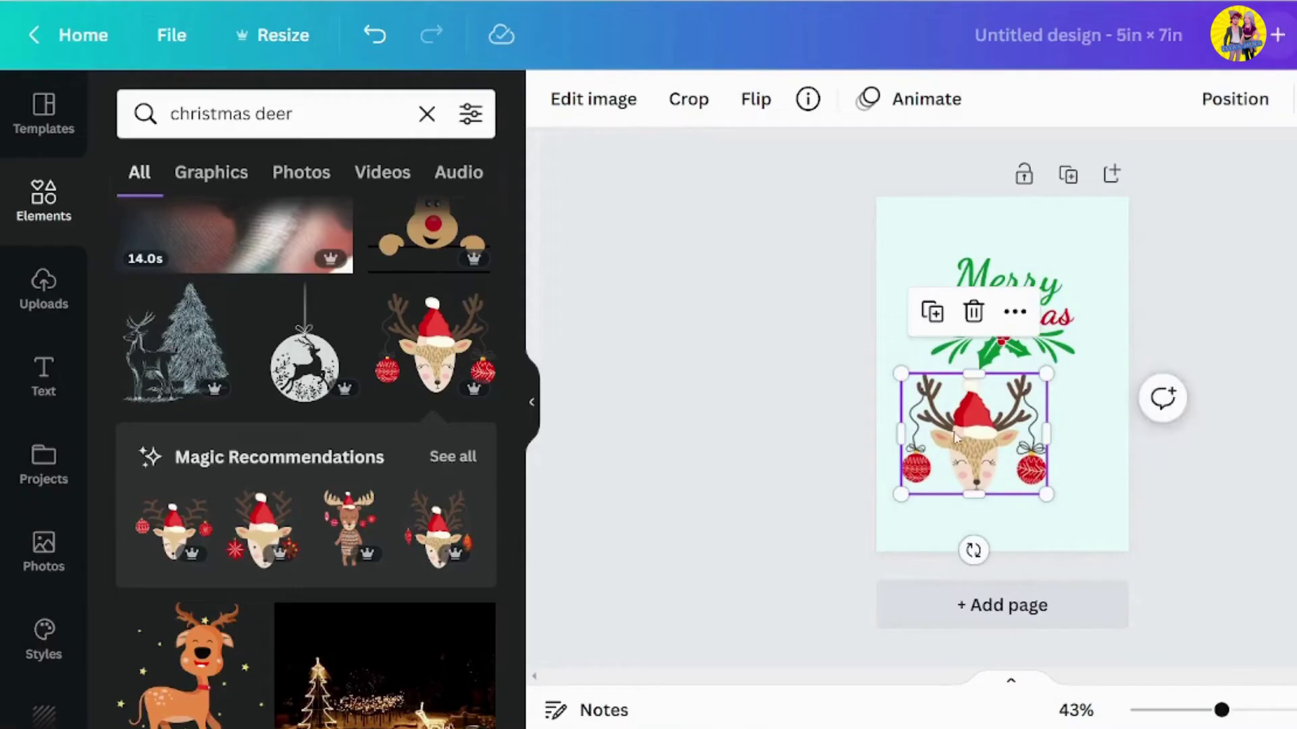
pyautogui.moveTo(954, 436); pyautogui.dragTo(983, 436)
pyautogui.click(1219, 383)
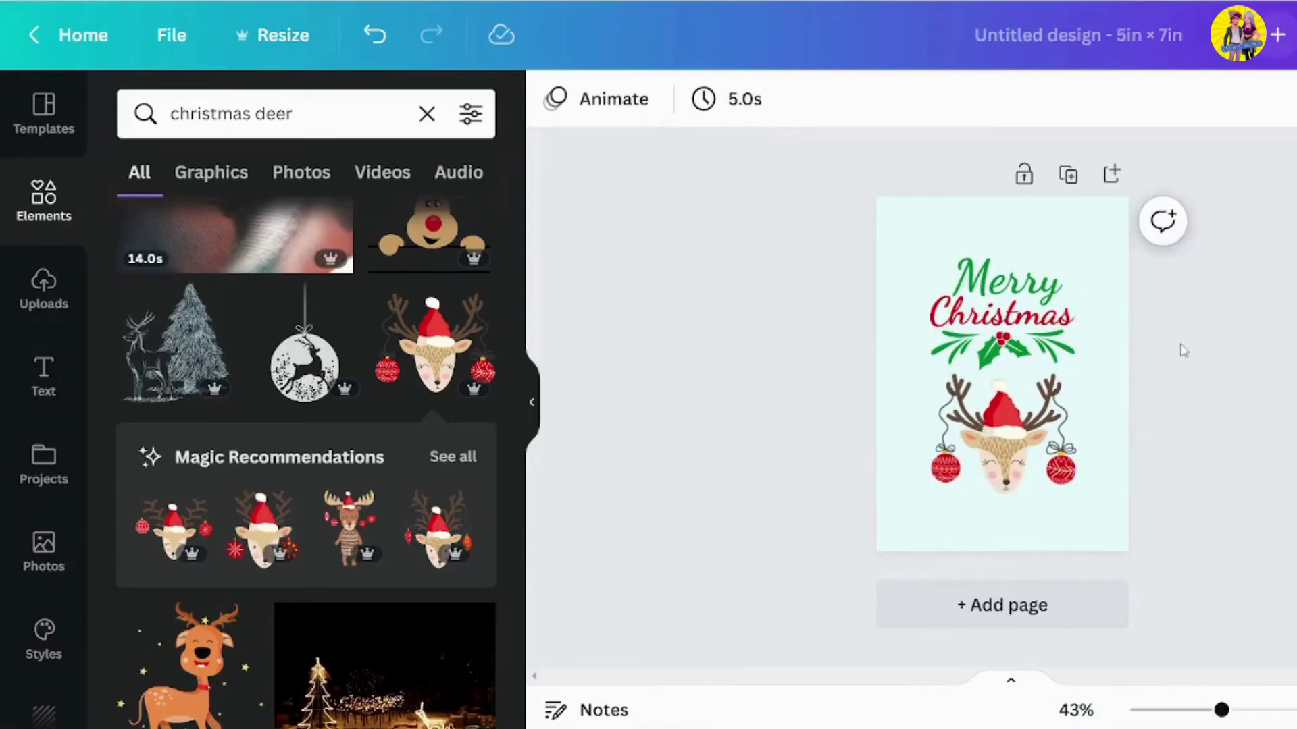
pyautogui.keyDown('ctrl'); pyautogui.scroll(3, 1181, 350); pyautogui.keyUp('ctrl')
pyautogui.moveTo(1007, 307)
pyautogui.mouseDown()
pyautogui.moveTo(1007, 472)
pyautogui.moveTo(1006, 257)
pyautogui.mouseUp()
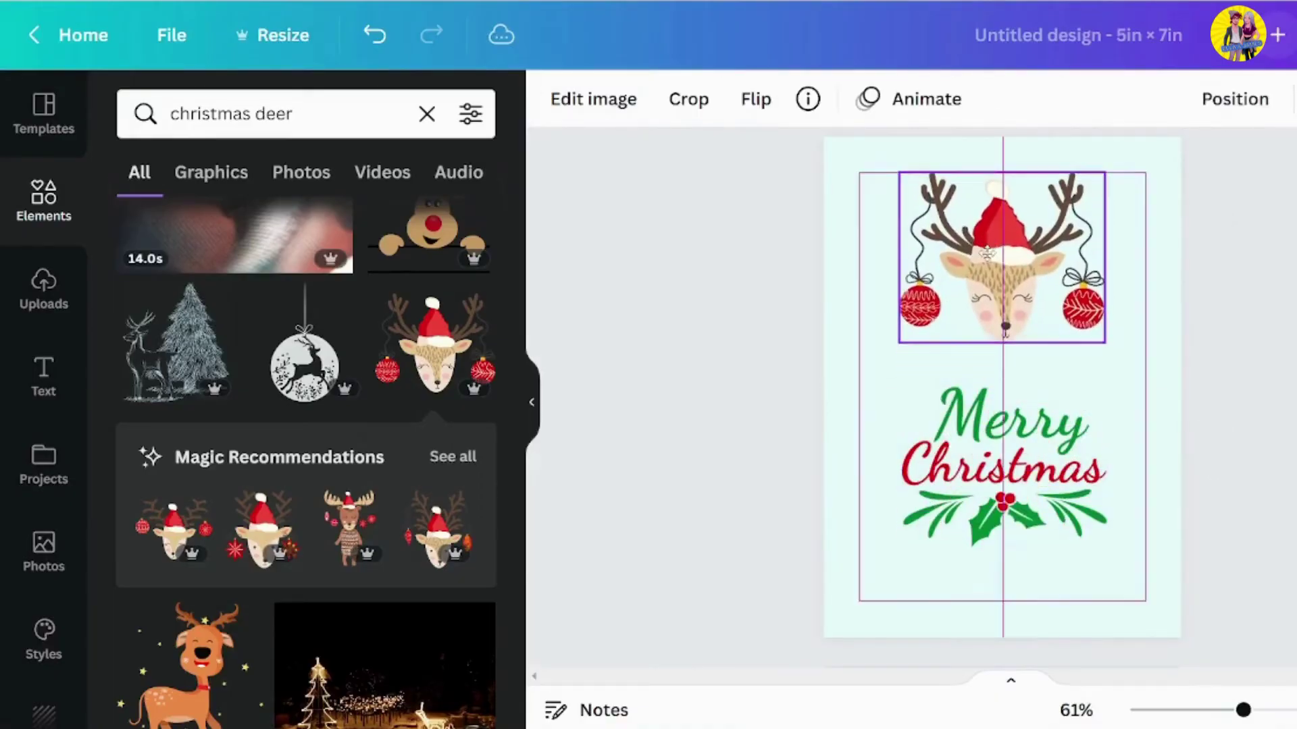
# Step: Raise, enlarge and re-centre the Merry Christmas graphic
pyautogui.moveTo(1004, 485); pyautogui.dragTo(1004, 457)
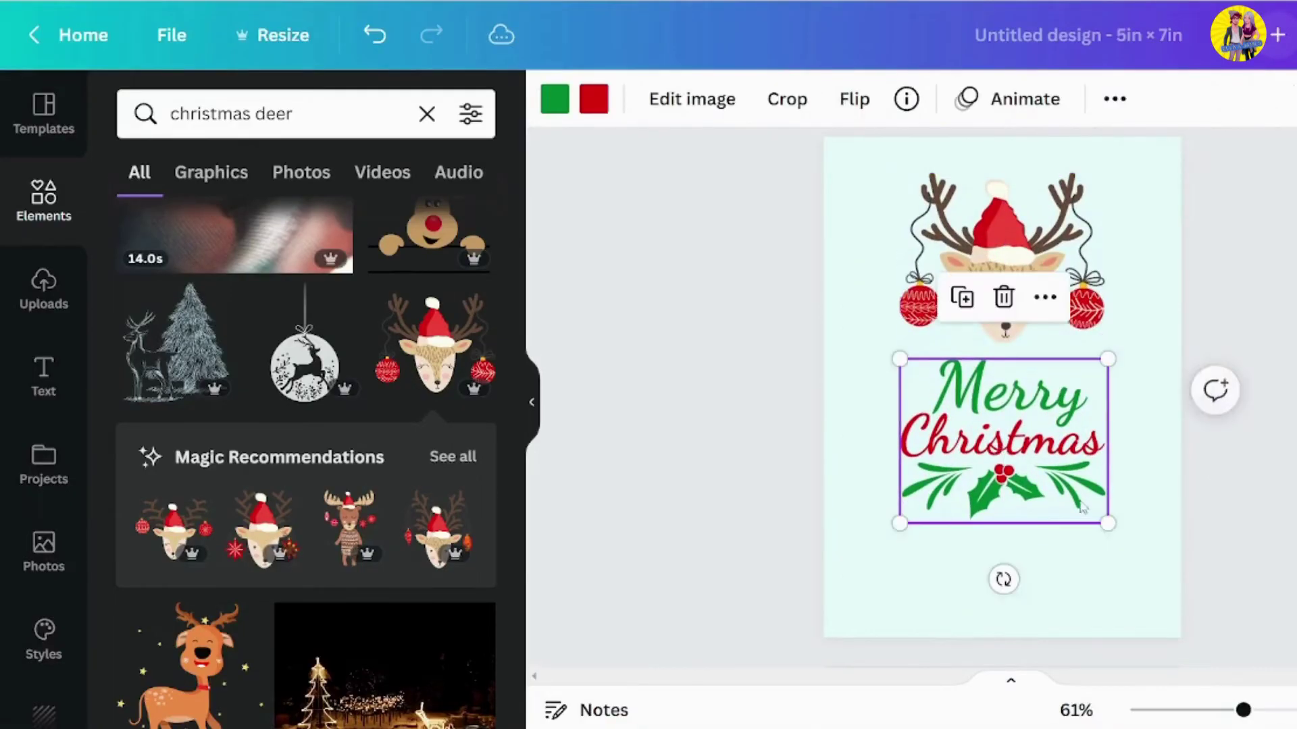
pyautogui.moveTo(1102, 529); pyautogui.dragTo(1135, 548)
pyautogui.moveTo(1013, 456); pyautogui.dragTo(1000, 463)
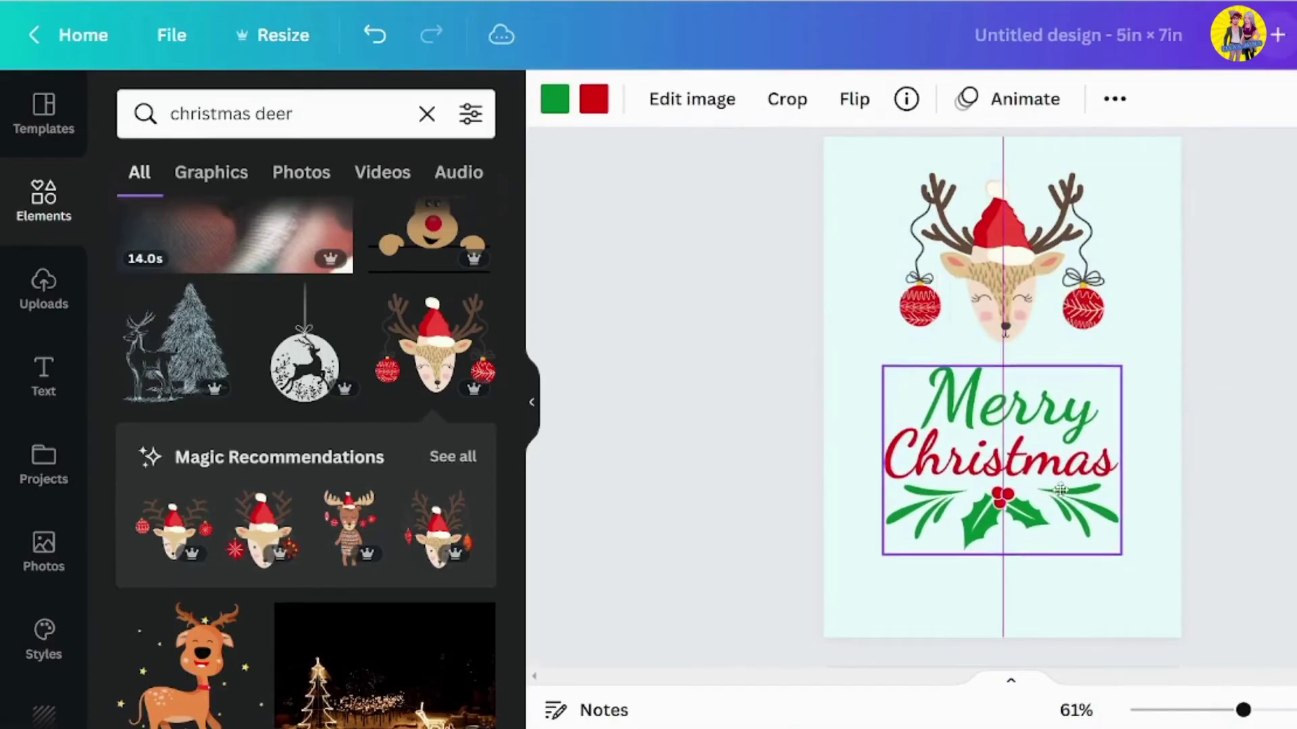
# Step: Enlarge the deer, lower the Merry Christmas graphic, and centre the deer horizontally
pyautogui.click(1023, 286)
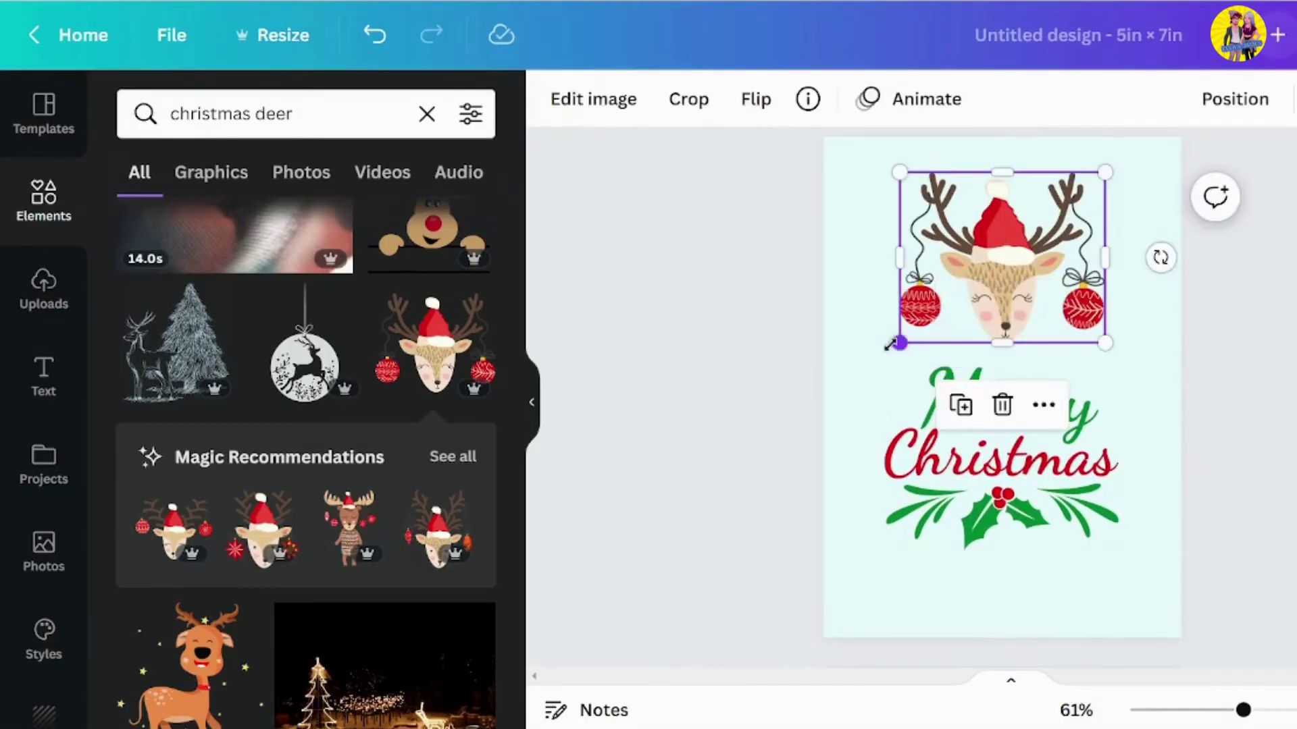
pyautogui.moveTo(891, 345); pyautogui.dragTo(882, 358)
pyautogui.moveTo(1076, 469); pyautogui.dragTo(1075, 478)
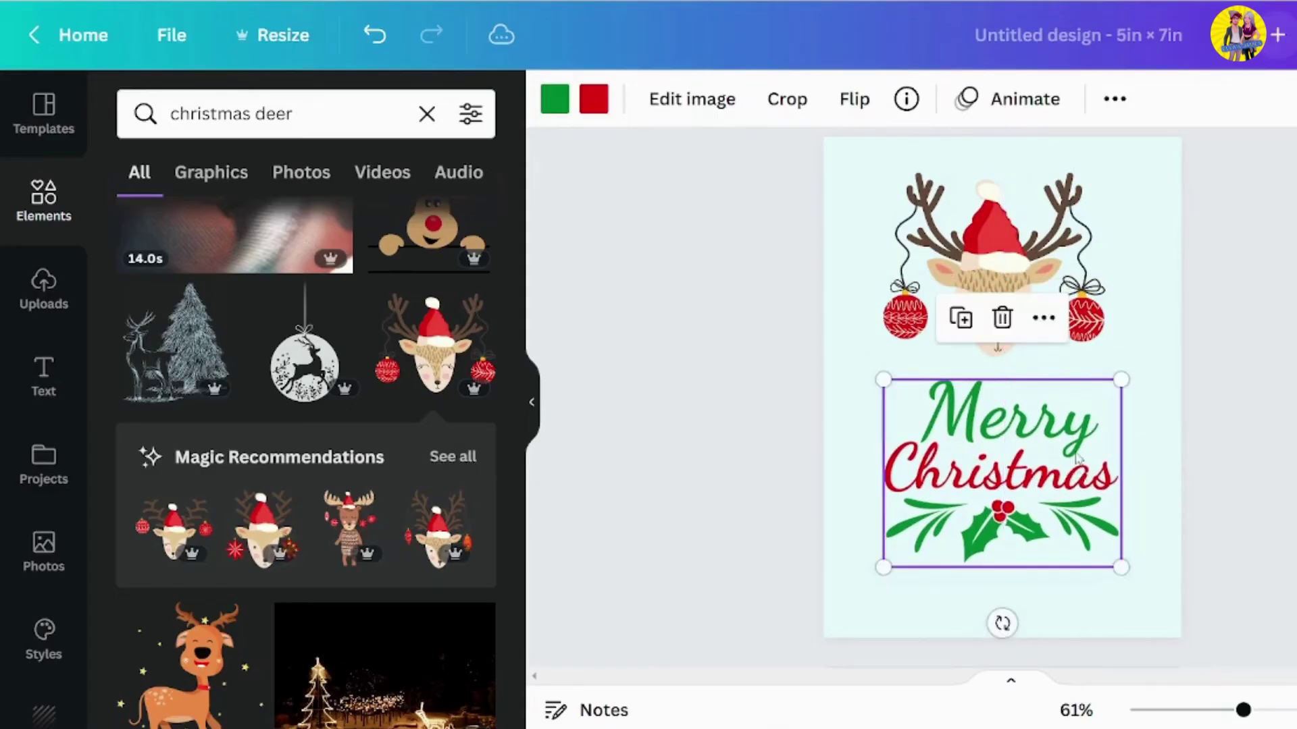
pyautogui.click(1021, 231)
pyautogui.moveTo(1022, 225); pyautogui.dragTo(1031, 237)
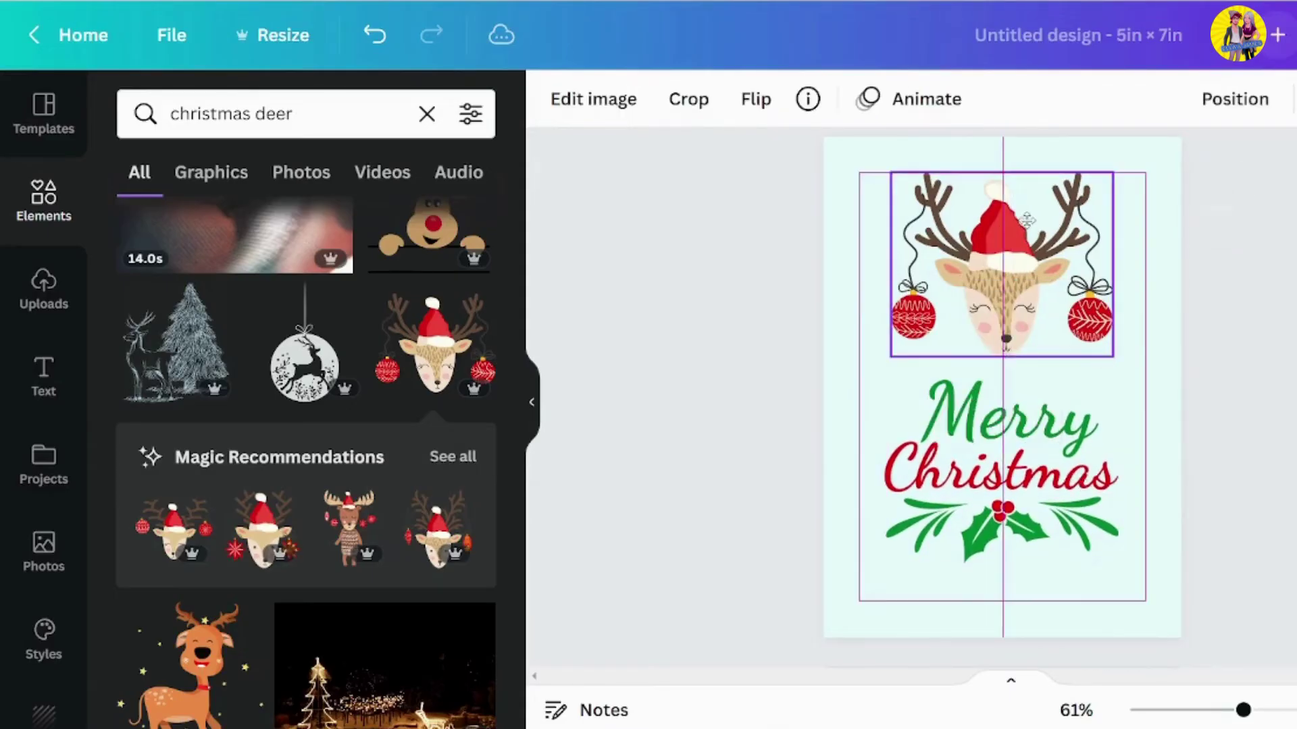
pyautogui.click(1031, 502)
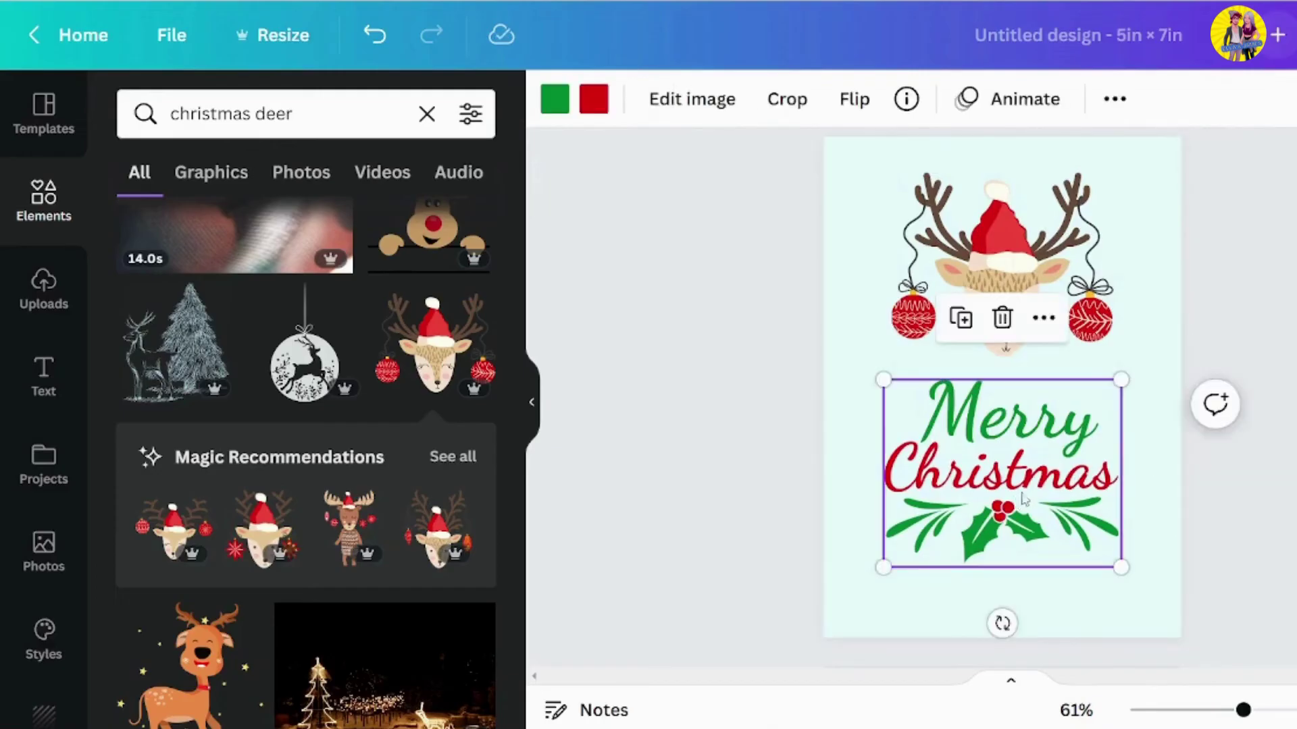
pyautogui.press('Escape')
pyautogui.keyDown('ctrl'); pyautogui.scroll(-1, 1002, 385); pyautogui.keyUp('ctrl')
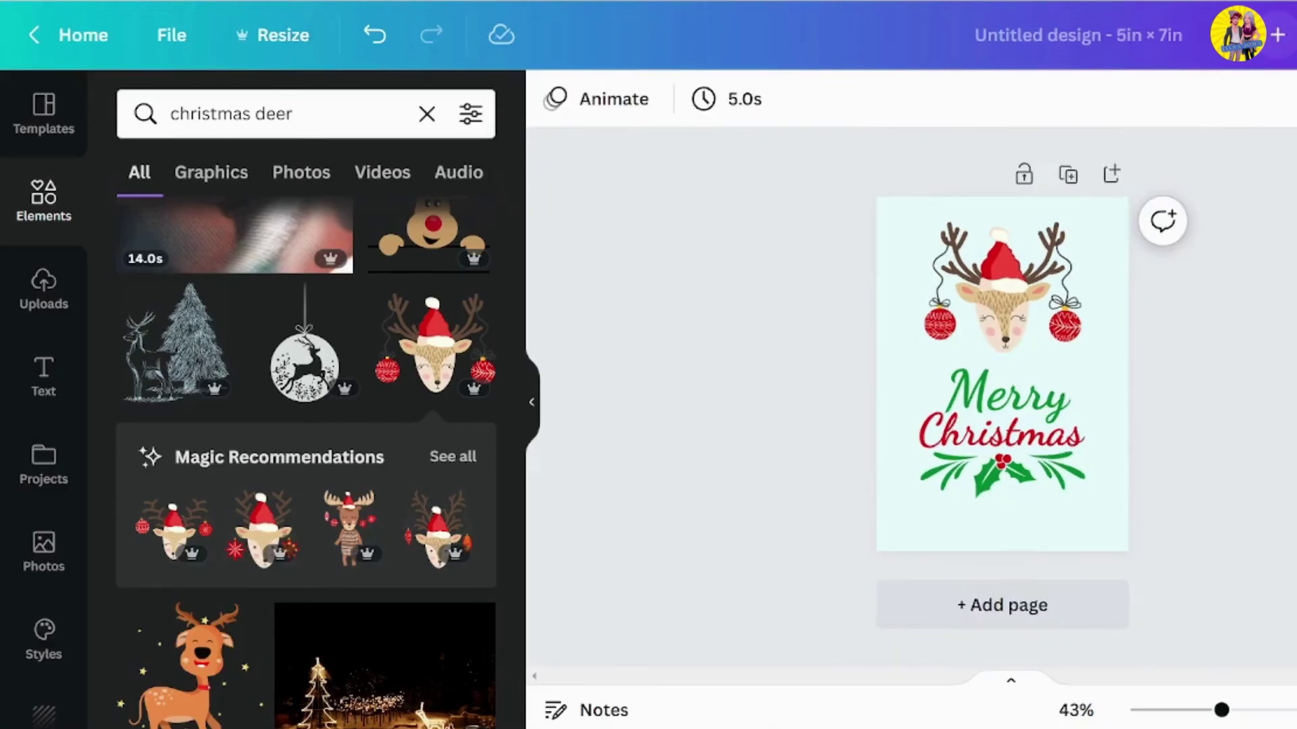
pyautogui.click(1043, 416)
# Step: Nudge the deer slightly lower, keeping it centred above the Merry Christmas lettering
pyautogui.click(1011, 258)
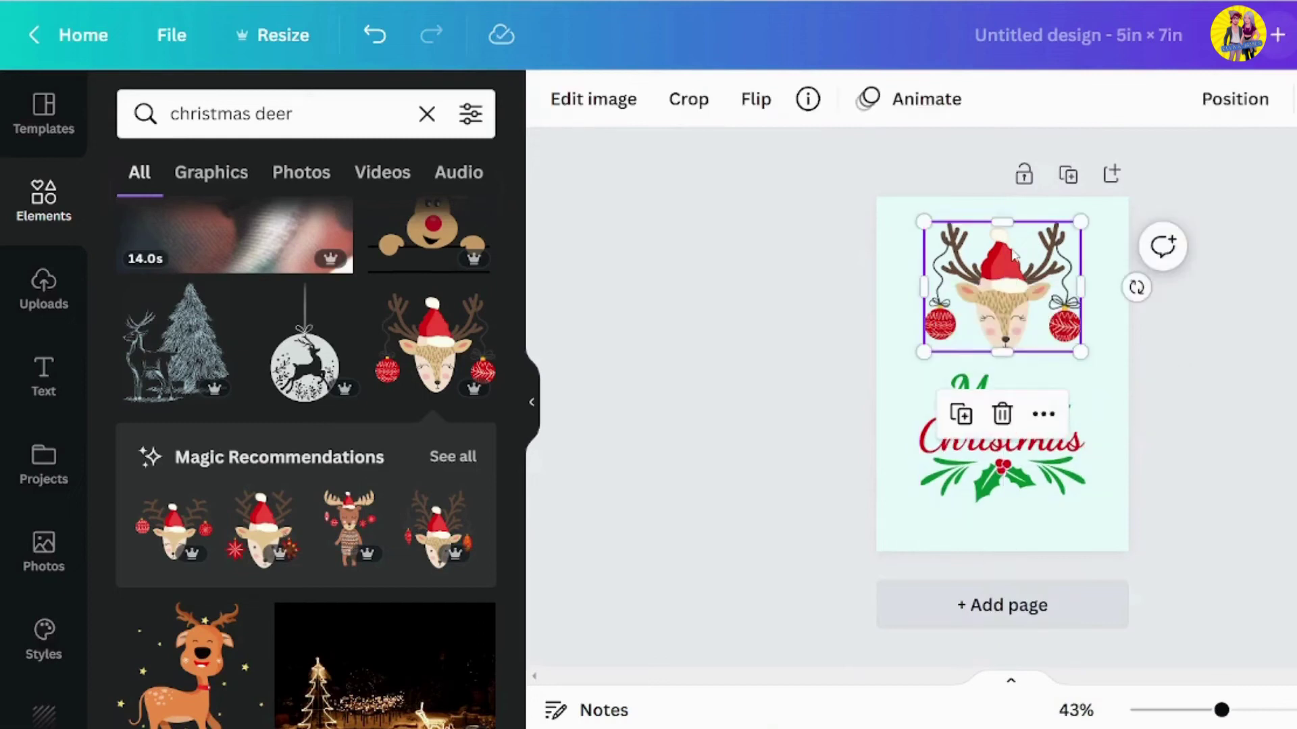
pyautogui.press('Escape')
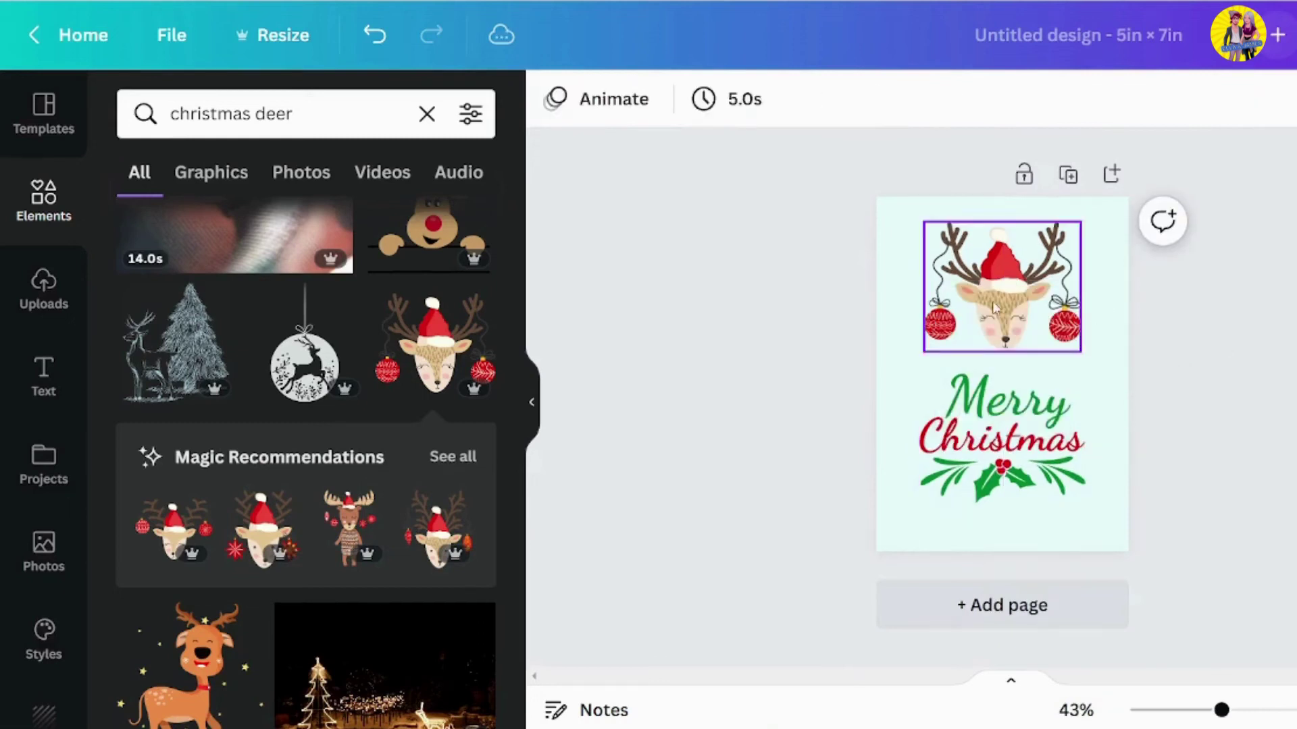
pyautogui.click(992, 300)
pyautogui.moveTo(992, 302); pyautogui.dragTo(991, 307)
pyautogui.click(1196, 433)
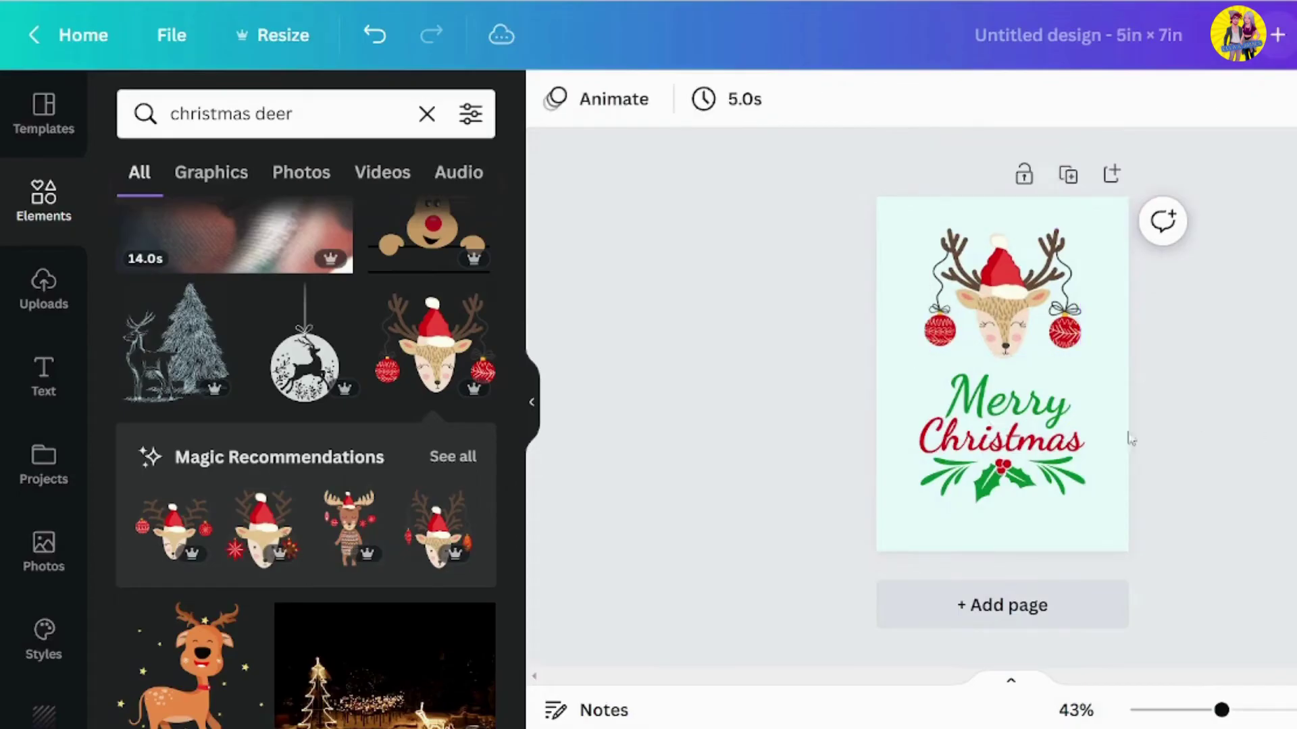
pyautogui.click(1001, 436)
pyautogui.click(1292, 442)
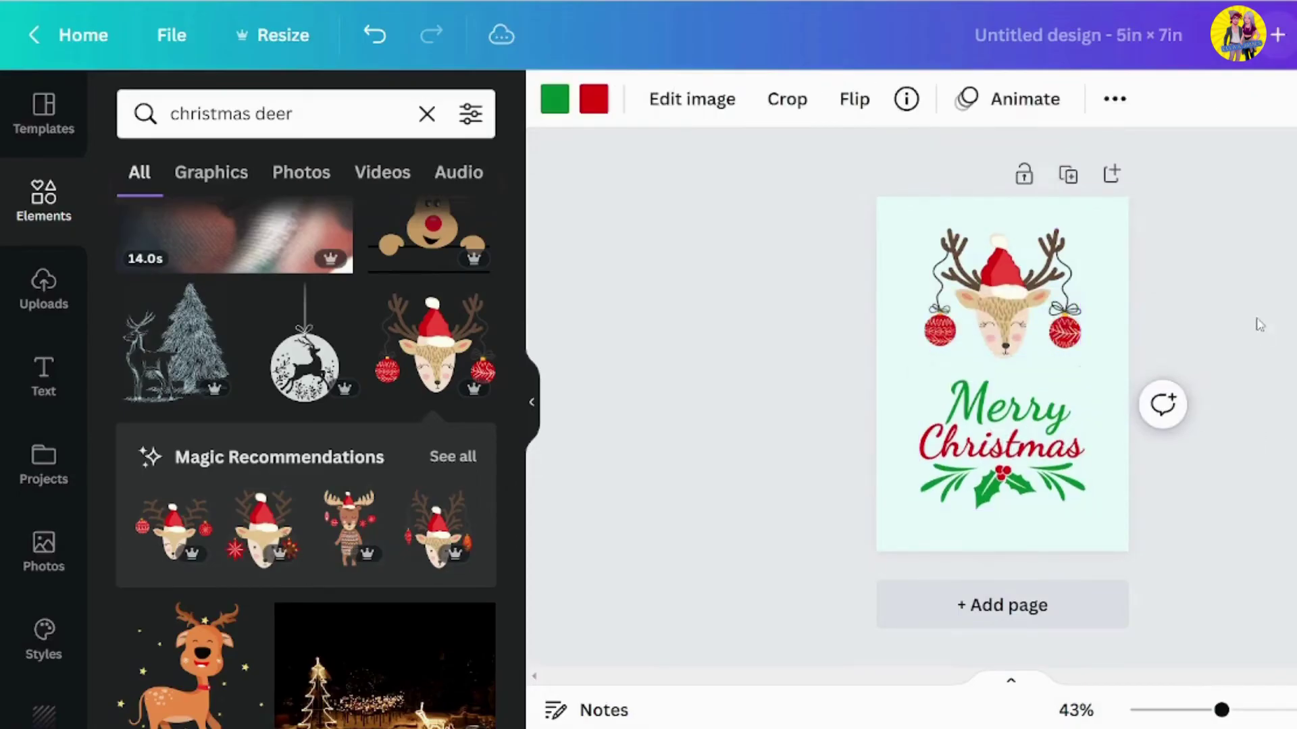
pyautogui.click(1110, 312)
pyautogui.click(1219, 309)
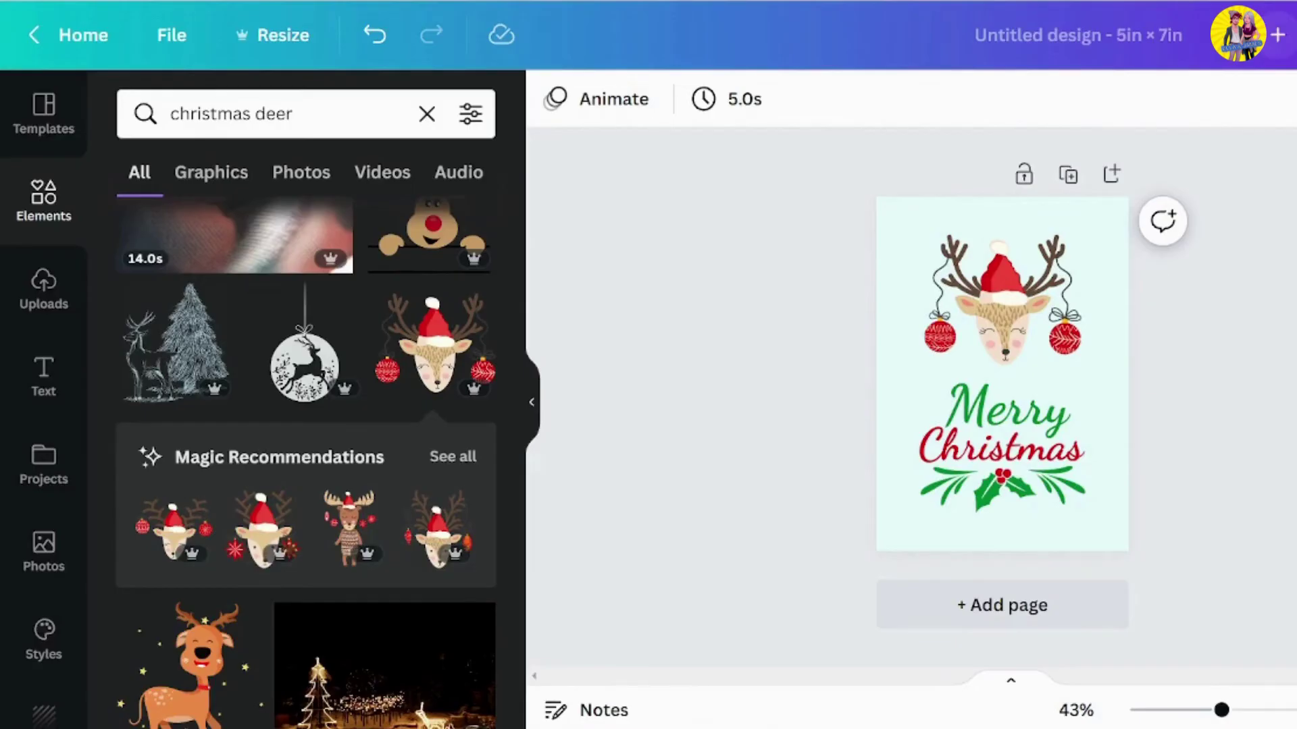
pyautogui.click(1002, 299)
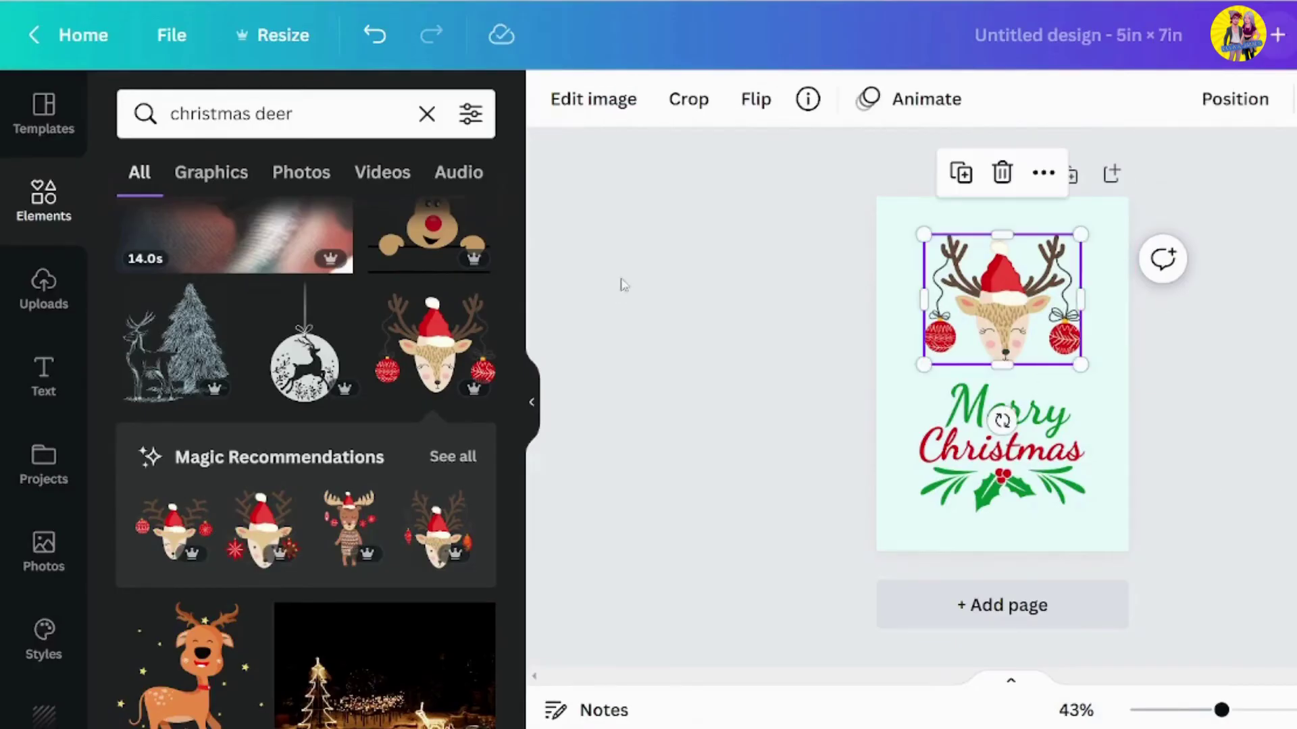
# Step: Apply a Glow shadow to the deer with transparency 19
pyautogui.click(636, 99)
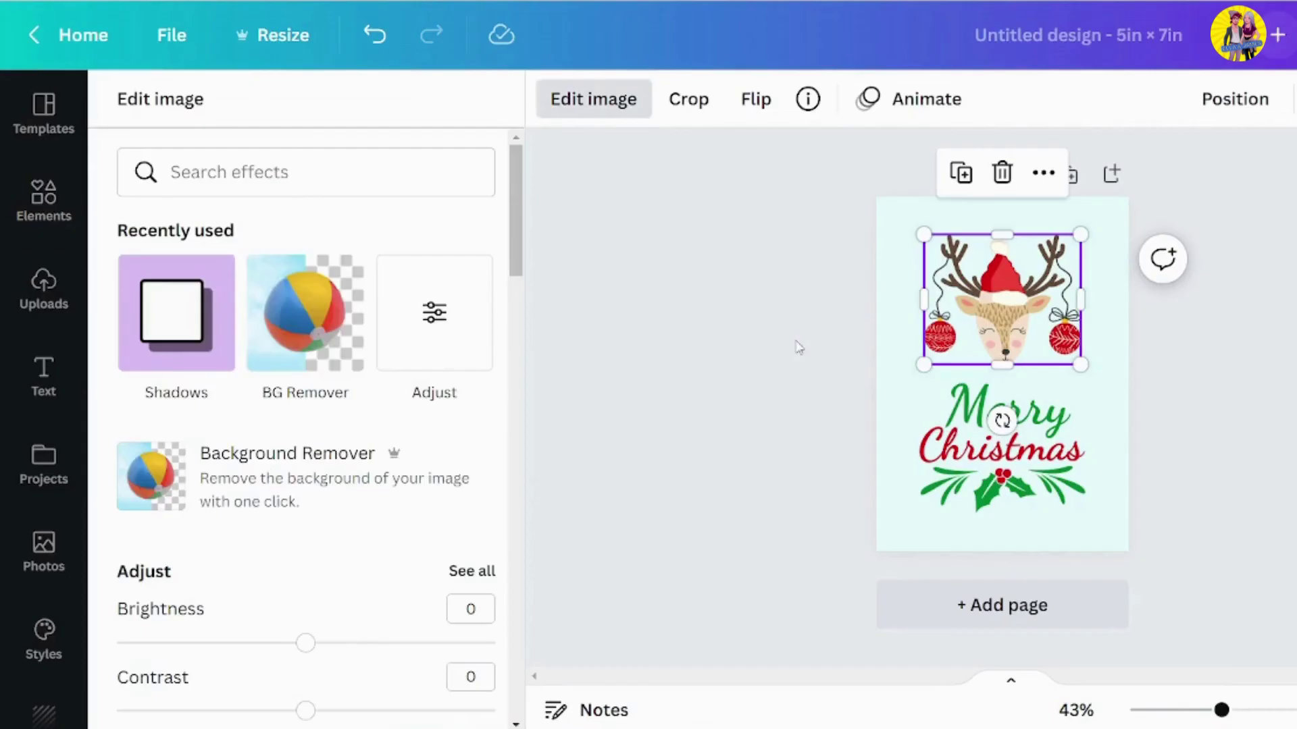
pyautogui.click(175, 309)
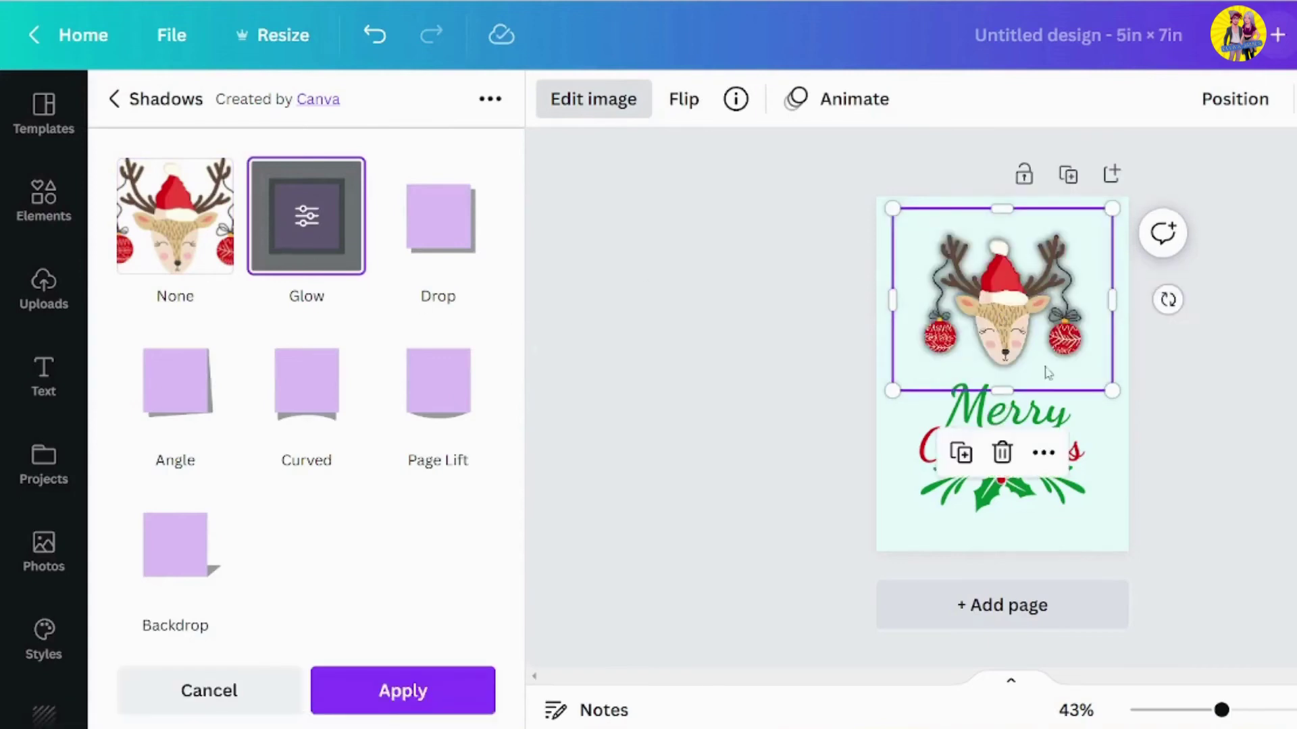
pyautogui.click(308, 225)
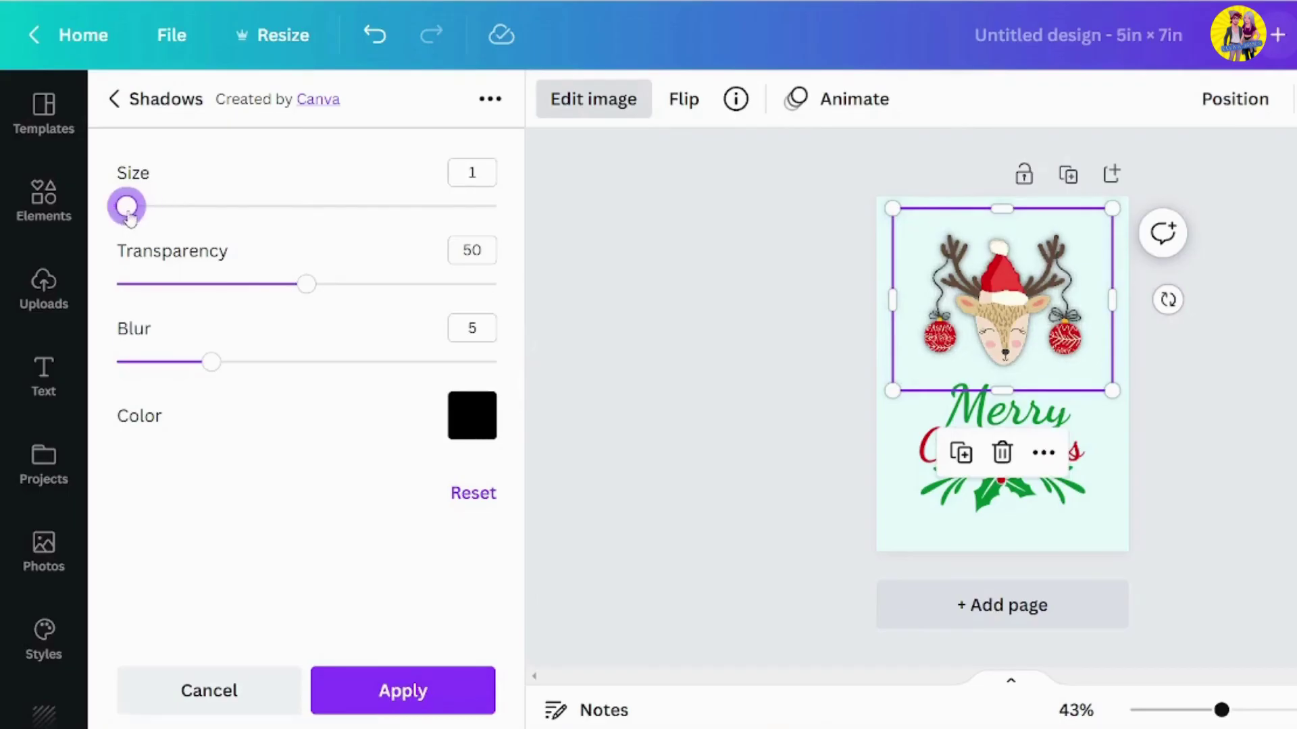
pyautogui.moveTo(264, 285); pyautogui.dragTo(188, 285)
pyautogui.moveTo(210, 362)
pyautogui.mouseDown()
pyautogui.moveTo(173, 362)
pyautogui.moveTo(211, 362)
pyautogui.mouseUp()
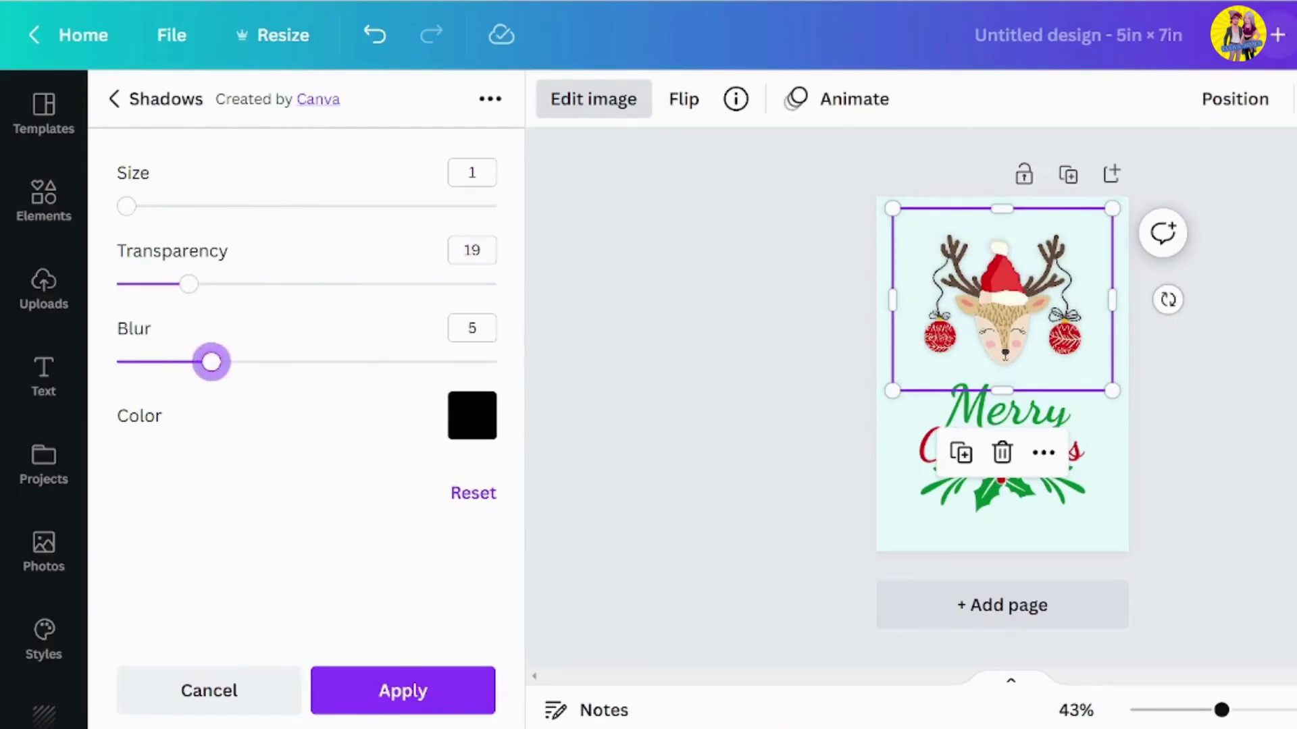
pyautogui.press('Escape')
pyautogui.press('Escape')
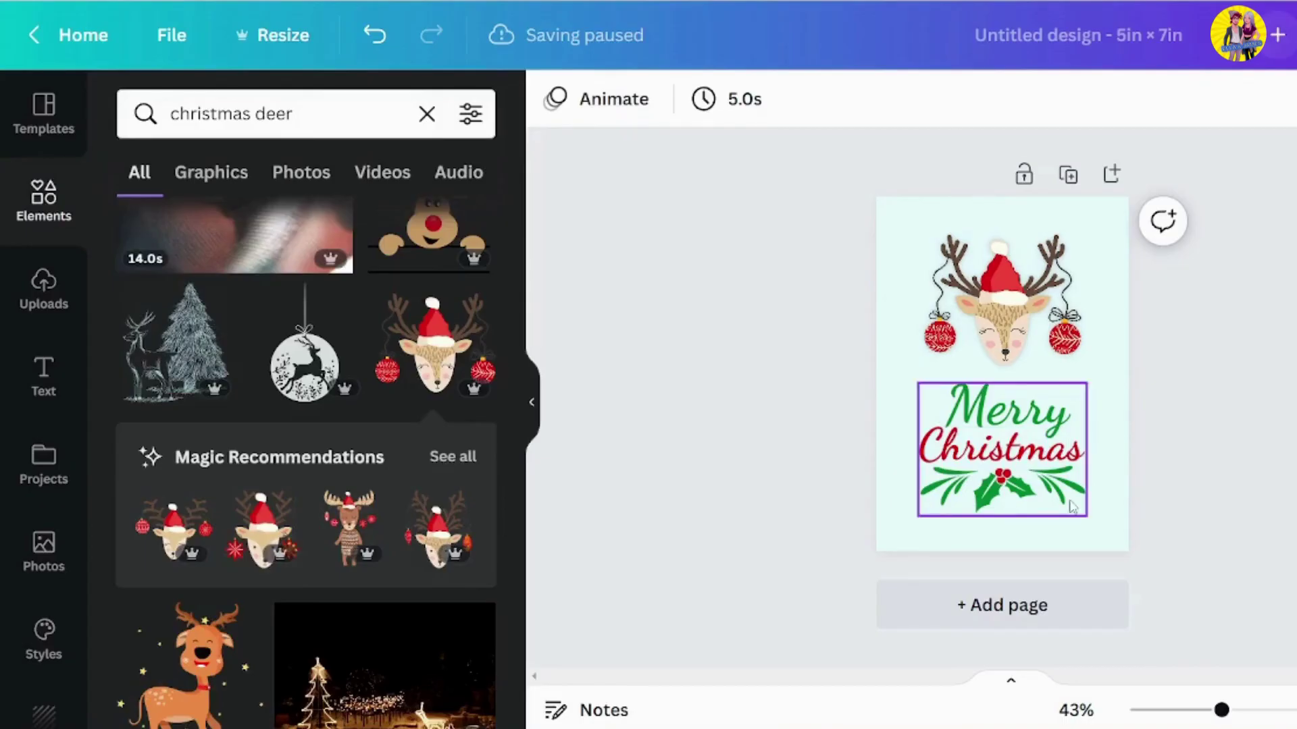
pyautogui.click(1079, 467)
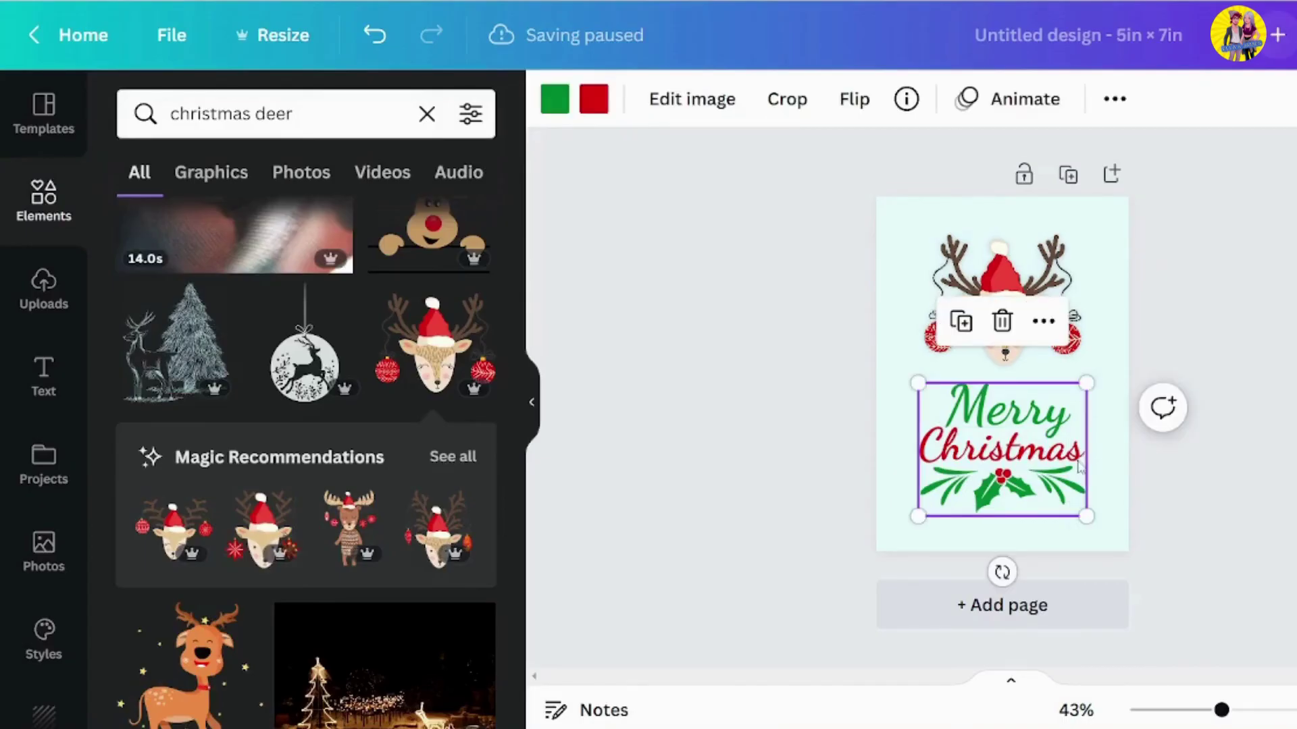
pyautogui.moveTo(1079, 467); pyautogui.dragTo(1081, 464)
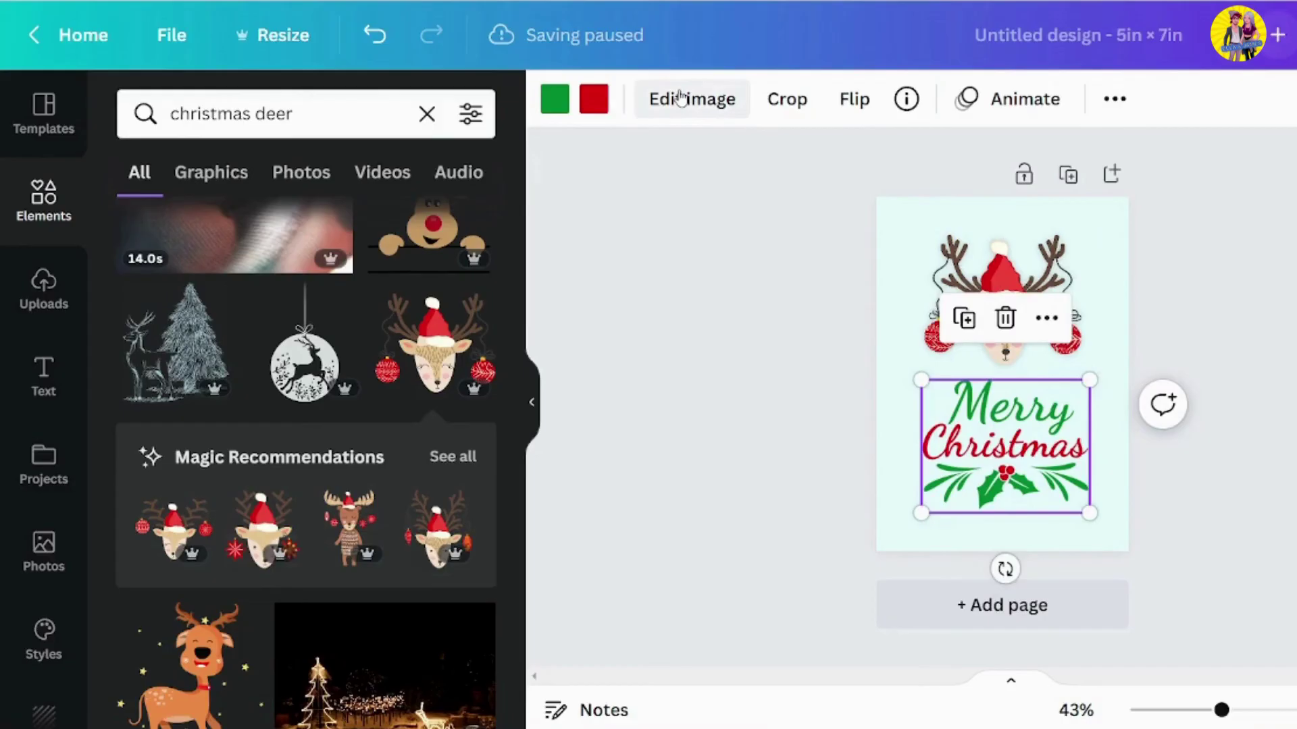
pyautogui.click(681, 98)
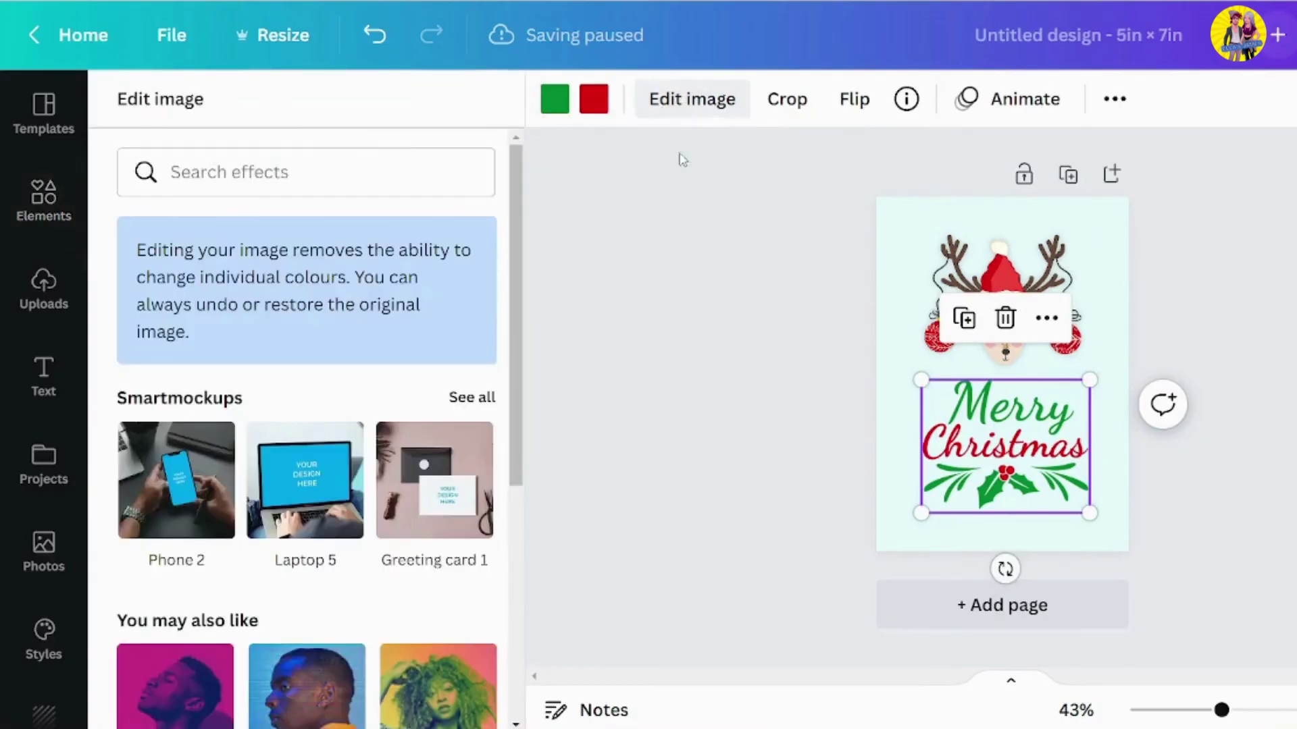
pyautogui.press('Escape')
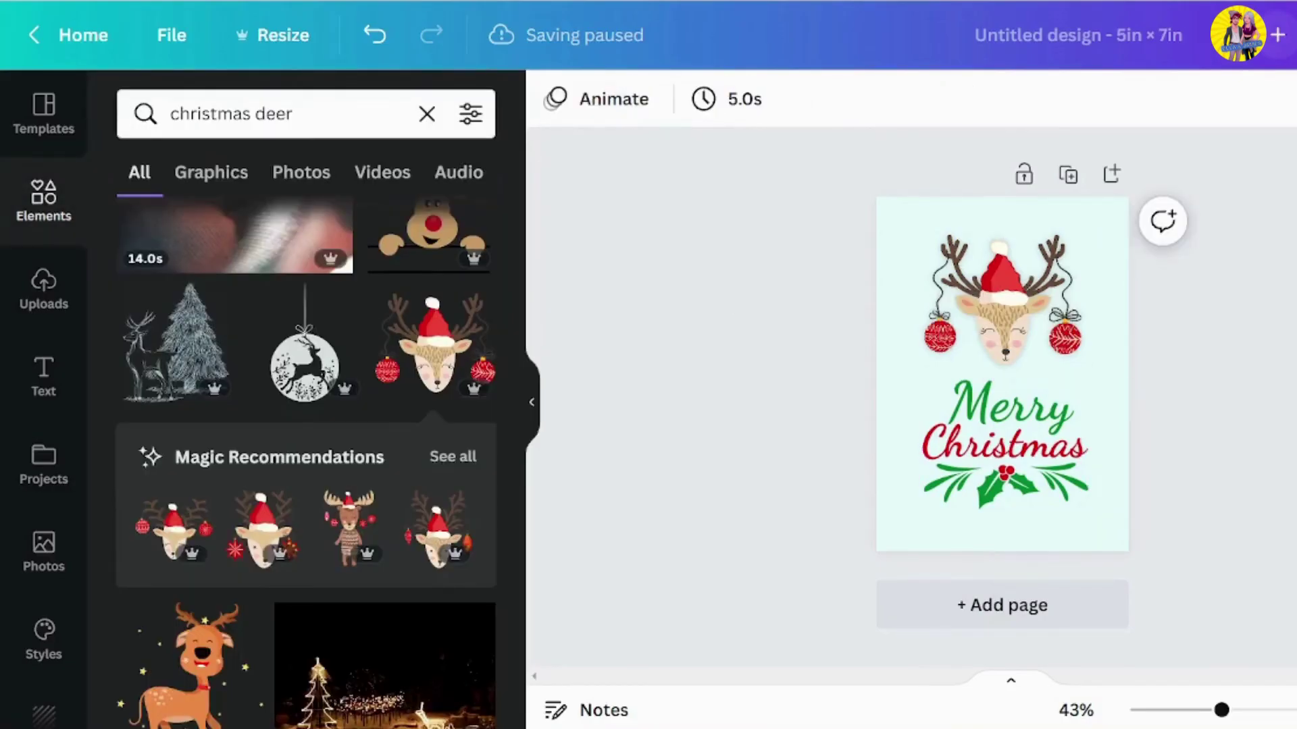